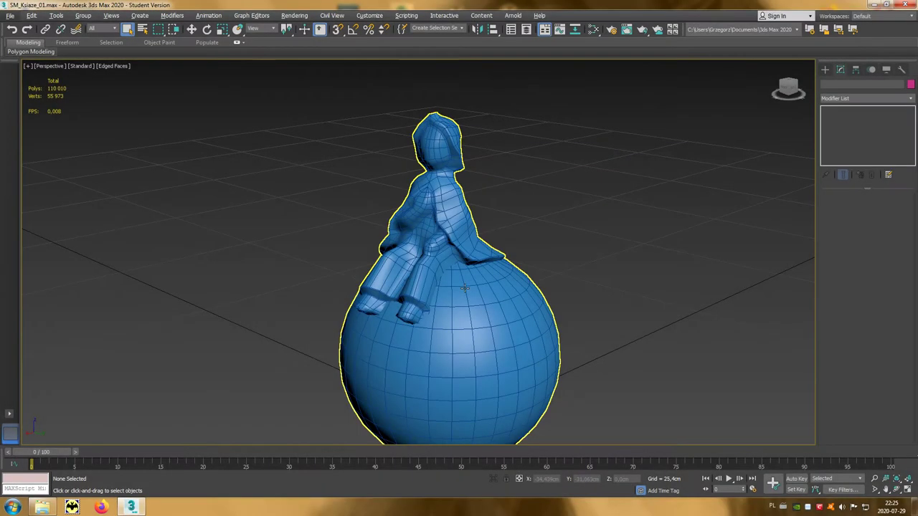
- Select the existing character-on-ball model and delete it
{"action": "left_click", "coordinate": [465, 287]}
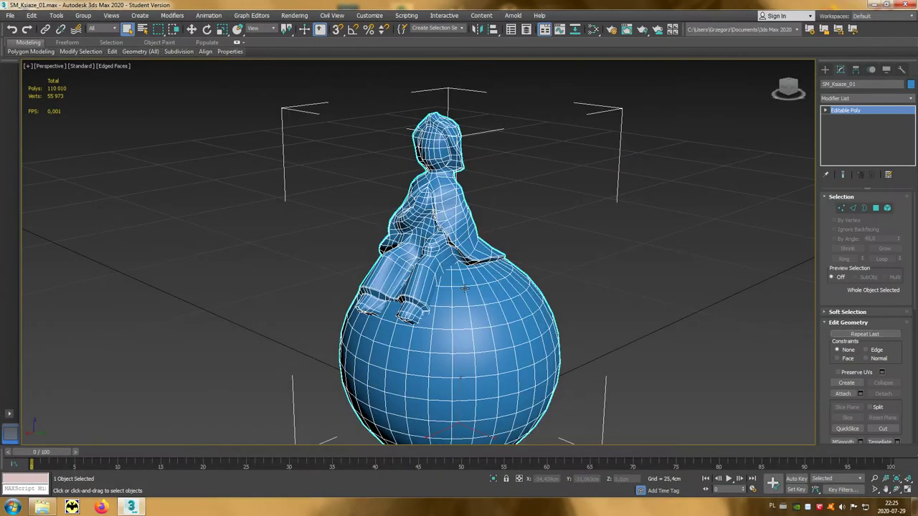
{"action": "key", "text": "Delete"}
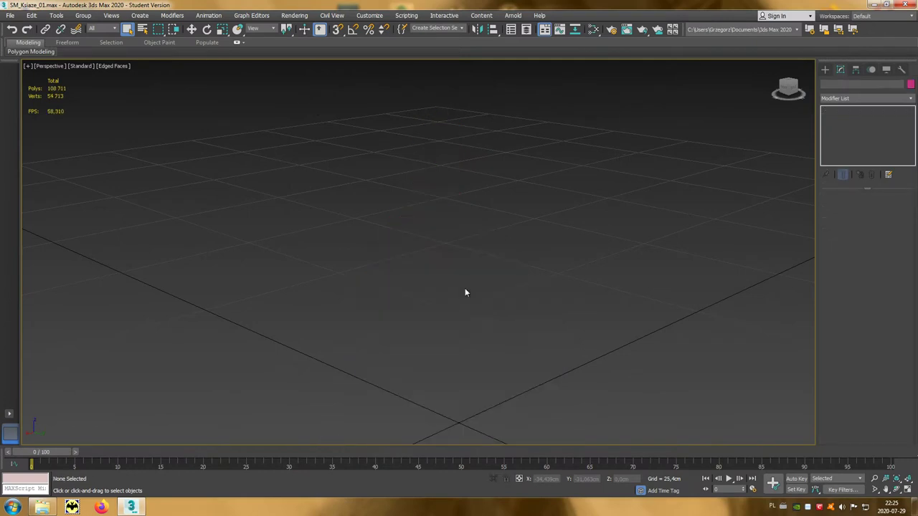
- Import SM_Ksiaze_01.obj using the current OBJ import options
{"action": "left_click", "coordinate": [10, 15]}
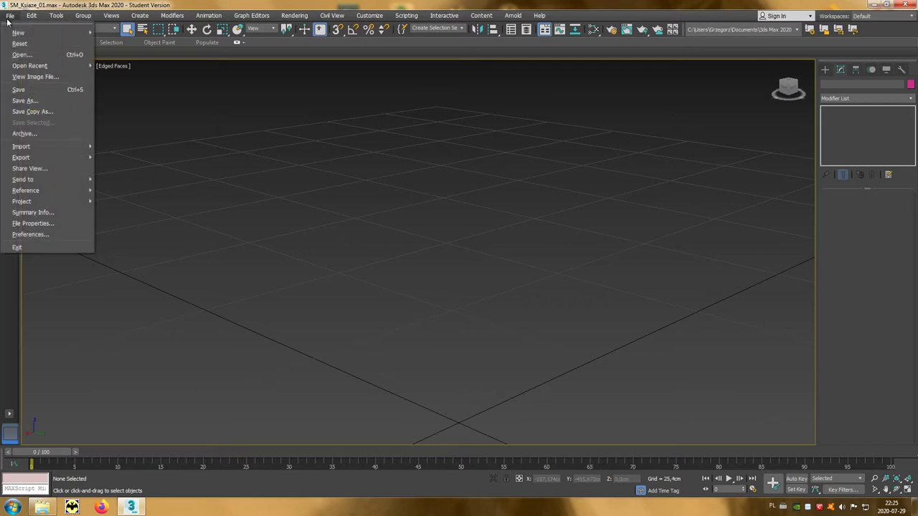
{"action": "mouse_move", "coordinate": [21, 146]}
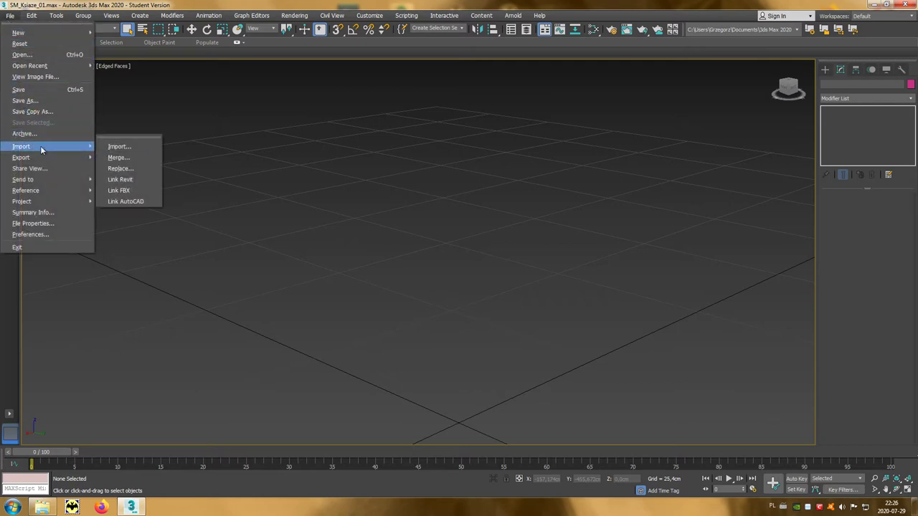
{"action": "left_click", "coordinate": [134, 145]}
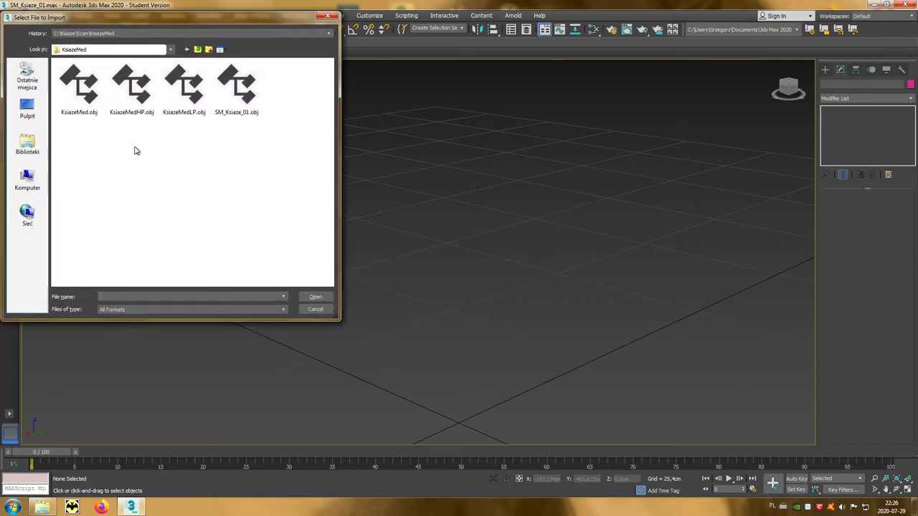
{"action": "left_click", "coordinate": [244, 96]}
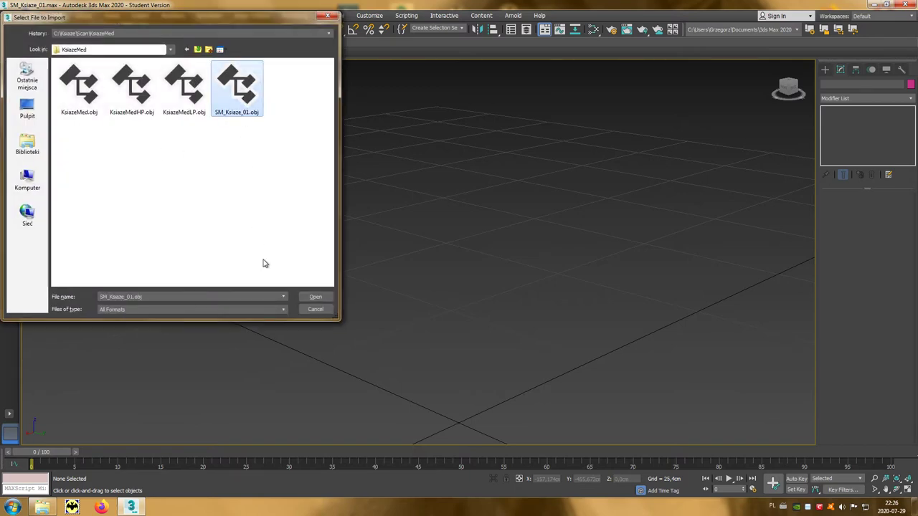
{"action": "left_click", "coordinate": [314, 297]}
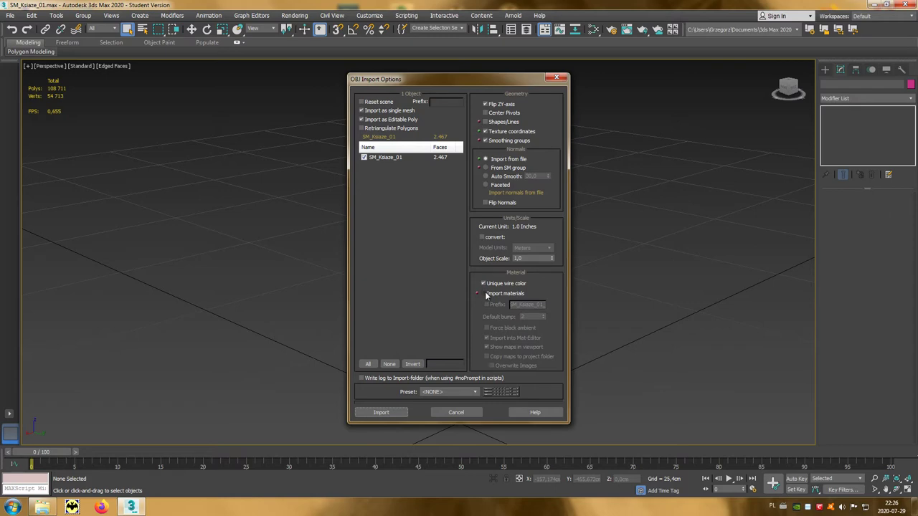
{"action": "left_click", "coordinate": [393, 414]}
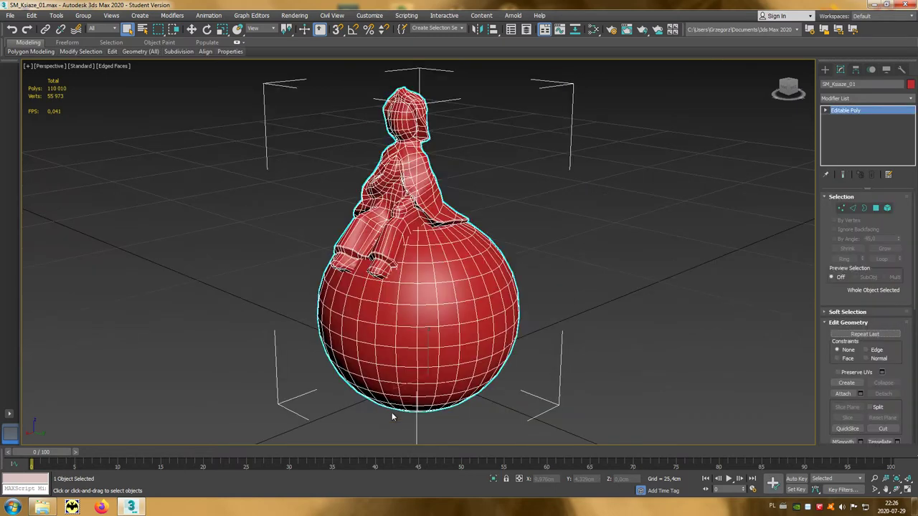
- Change the imported model's object colour from red to blue
{"action": "left_click", "coordinate": [911, 85]}
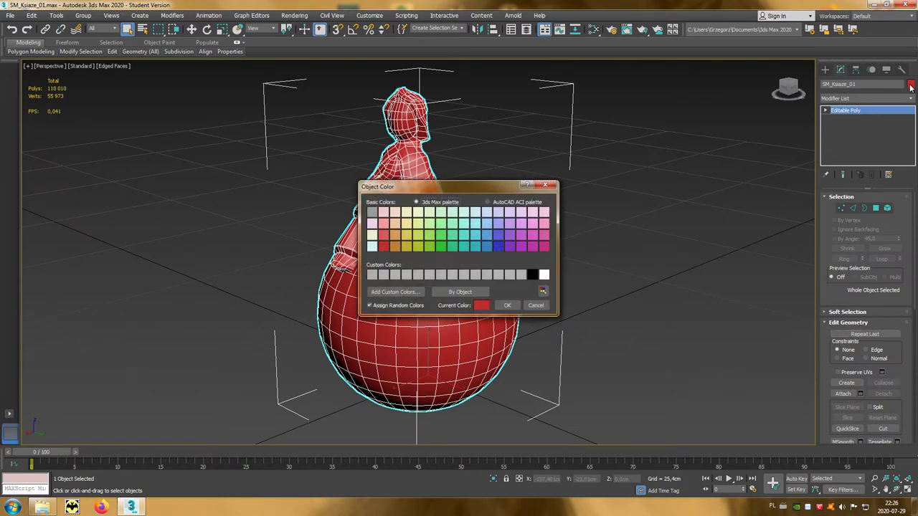
{"action": "left_click", "coordinate": [490, 242]}
{"action": "left_click", "coordinate": [507, 305]}
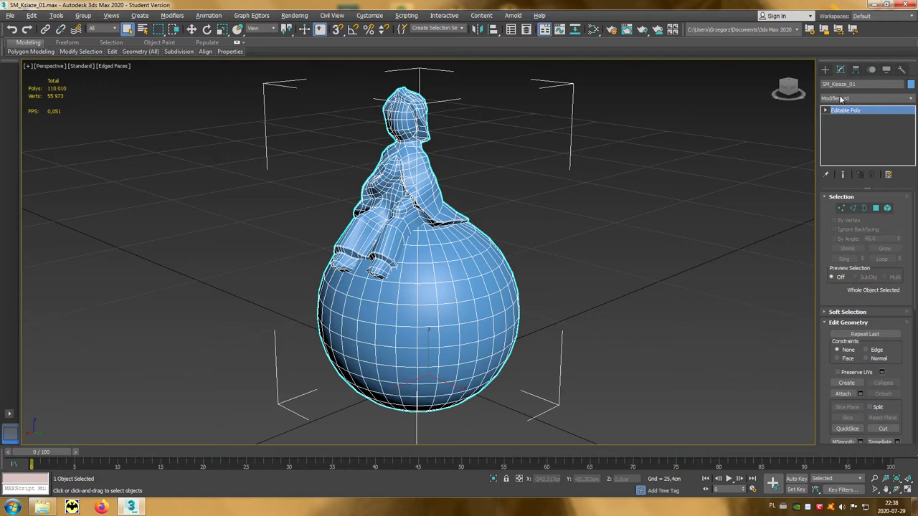
- Add an Unwrap UVW modifier to the model from the Modifier List
{"action": "left_click", "coordinate": [888, 98]}
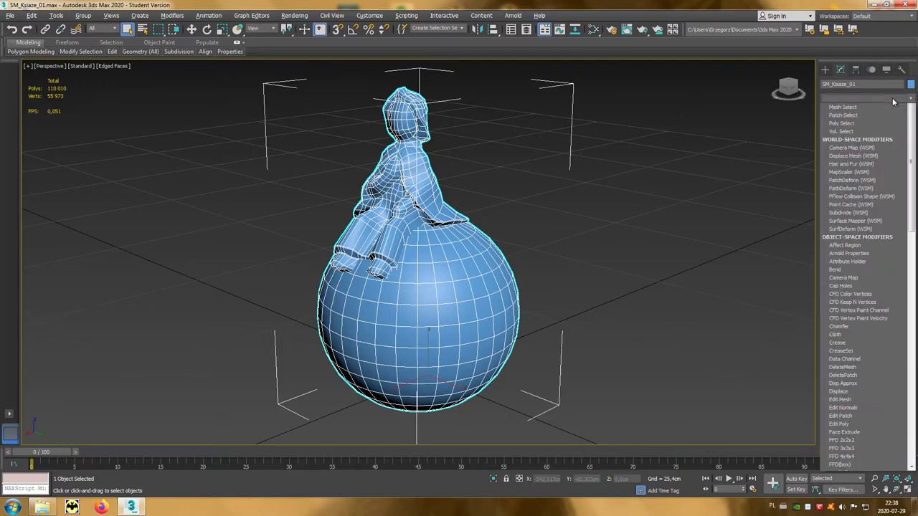
{"action": "left_click_drag", "start_coordinate": [914, 119], "coordinate": [915, 360]}
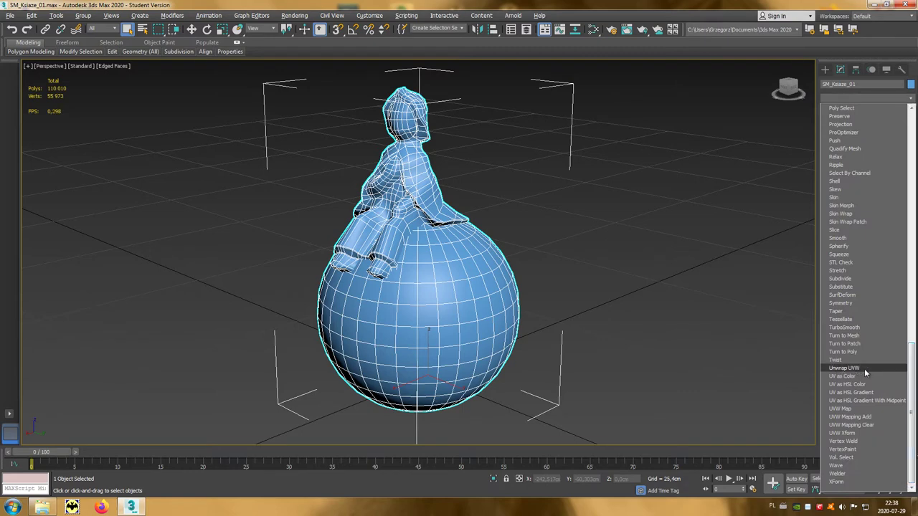
{"action": "left_click", "coordinate": [869, 368]}
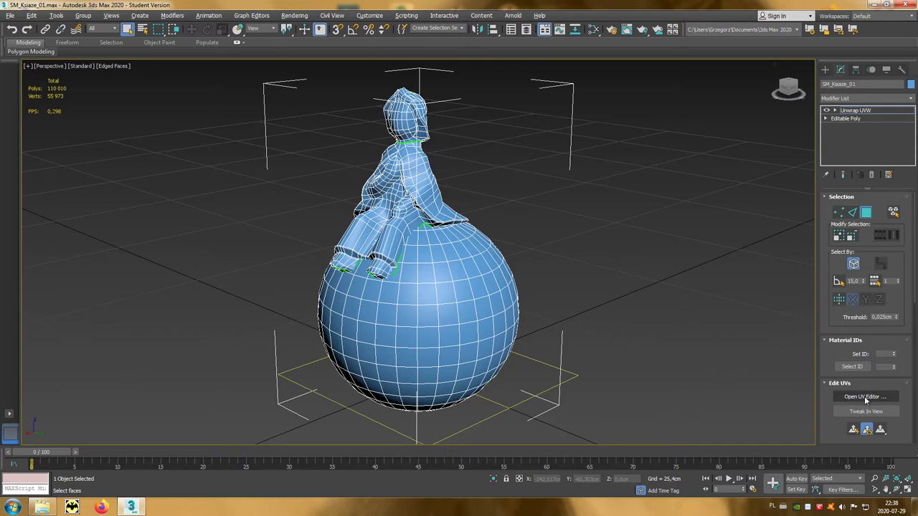
- Open the UV editor maximized and Pack Normalize all shells into the 0–1 square
{"action": "left_click", "coordinate": [887, 400]}
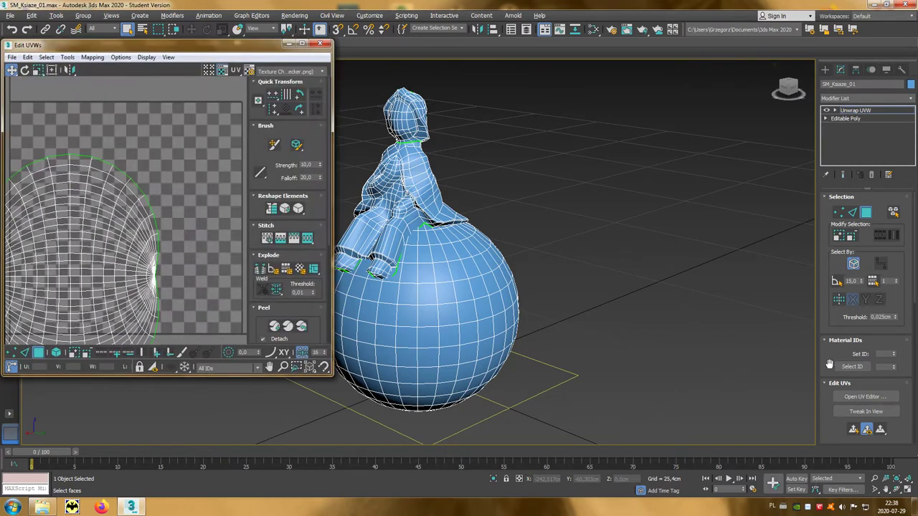
{"action": "left_click", "coordinate": [302, 45]}
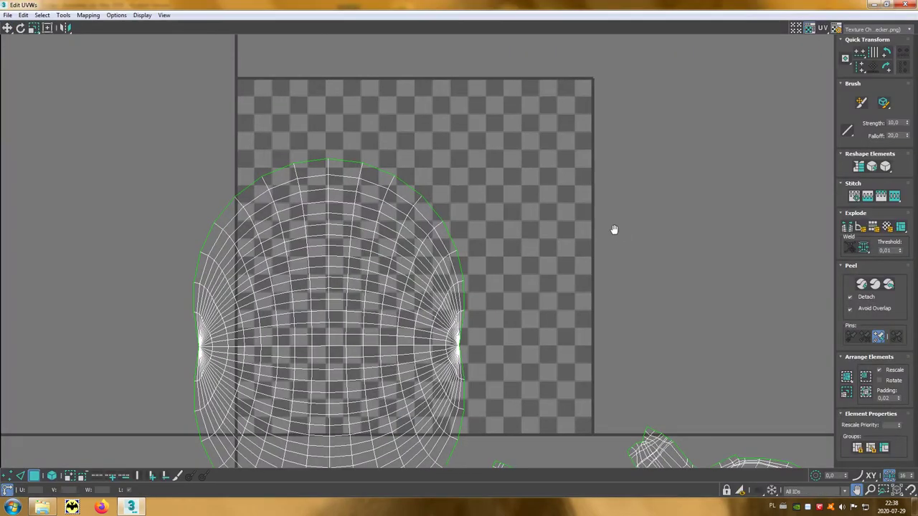
{"action": "scroll", "coordinate": [602, 185], "scroll_direction": "down", "scroll_amount": 3}
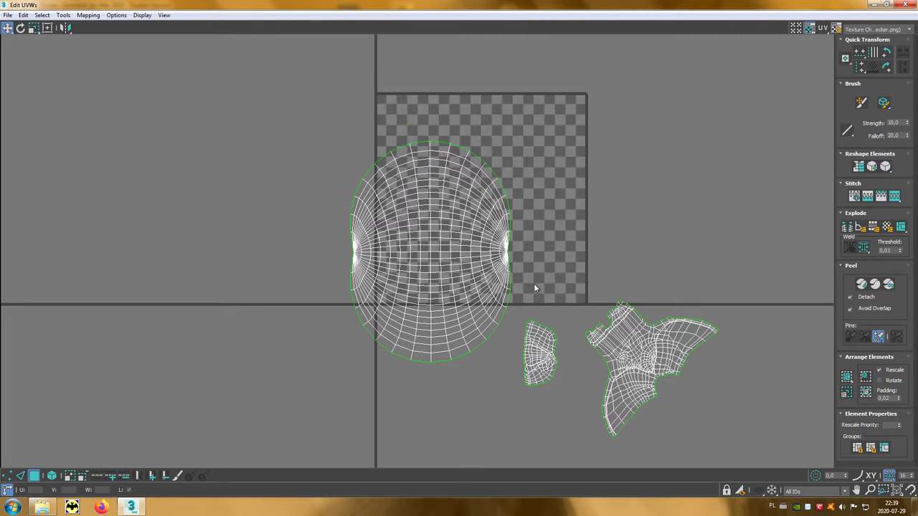
{"action": "left_click", "coordinate": [865, 393]}
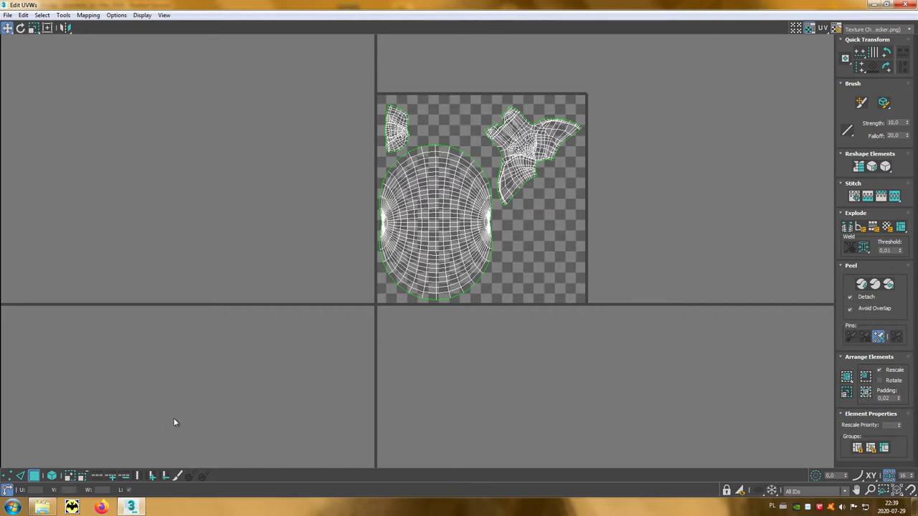
- In Polygon mode, select inverted polygons, then overlapped polygons, to check the UVs
{"action": "left_click", "coordinate": [35, 479]}
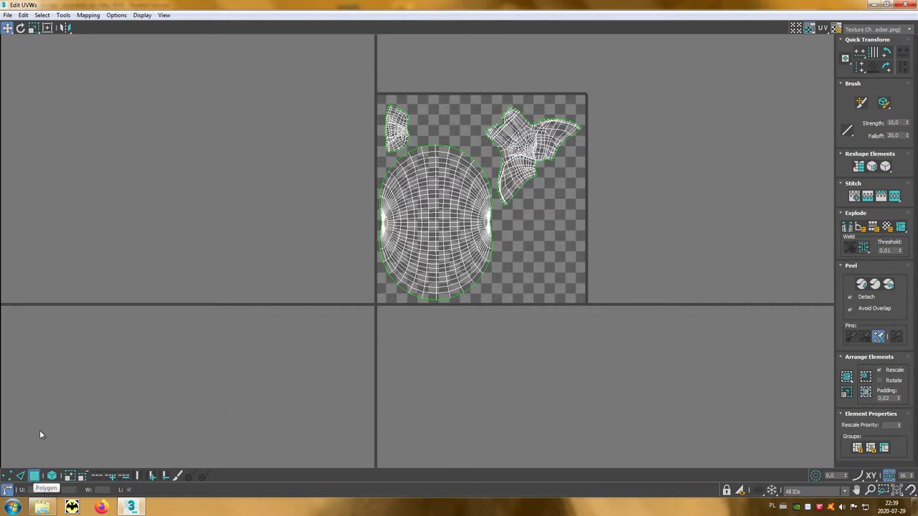
{"action": "left_click", "coordinate": [47, 18]}
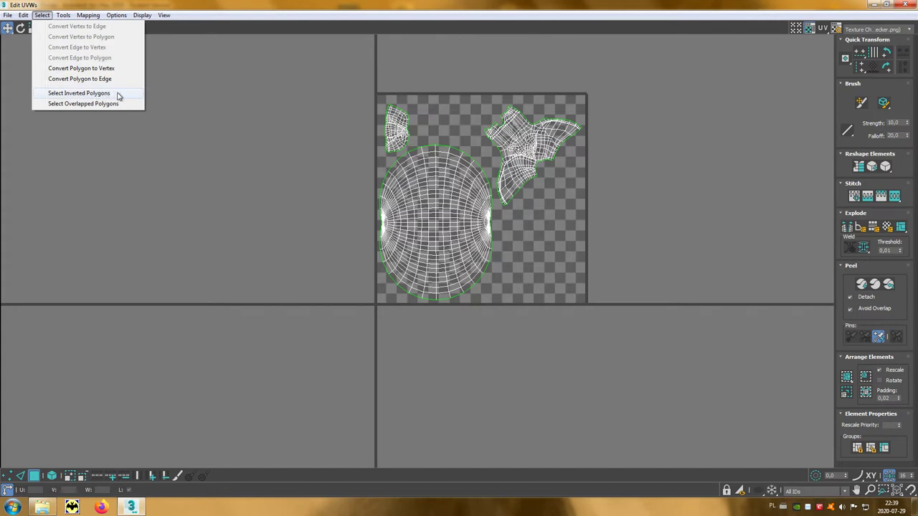
{"action": "left_click", "coordinate": [118, 96]}
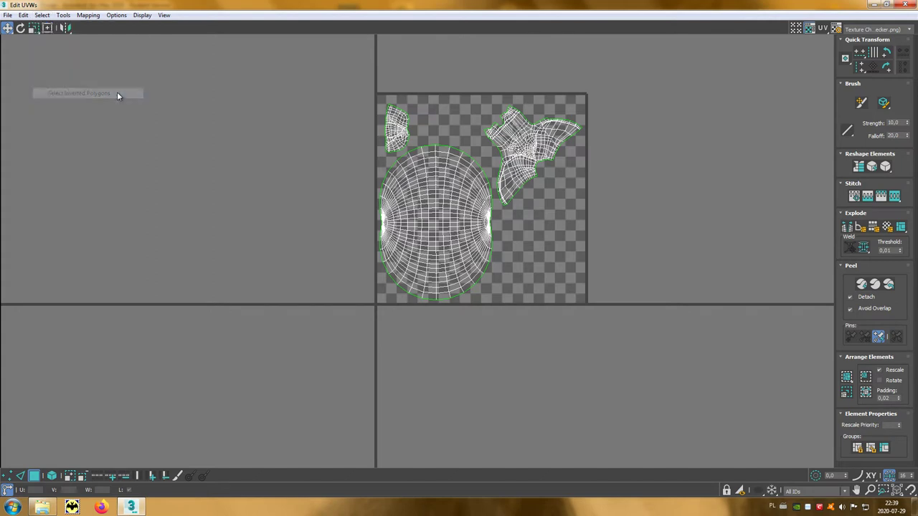
{"action": "left_click", "coordinate": [46, 17]}
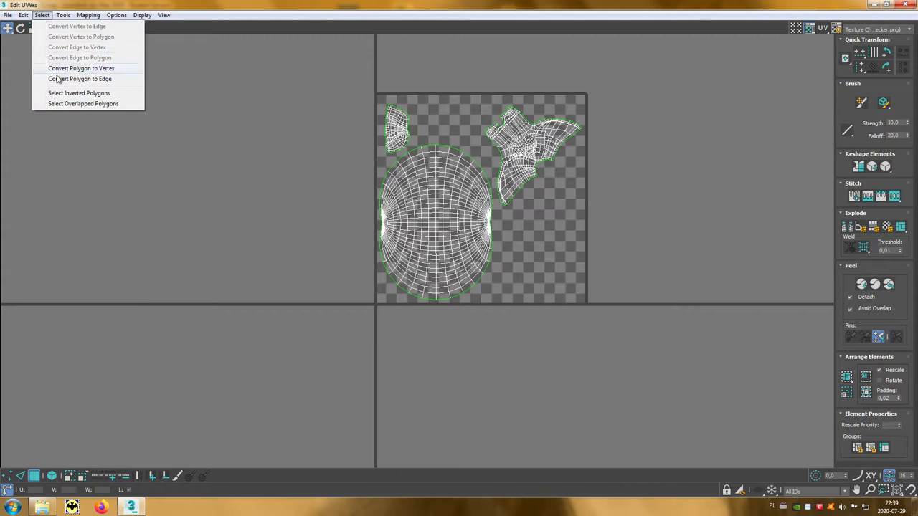
{"action": "left_click", "coordinate": [125, 105]}
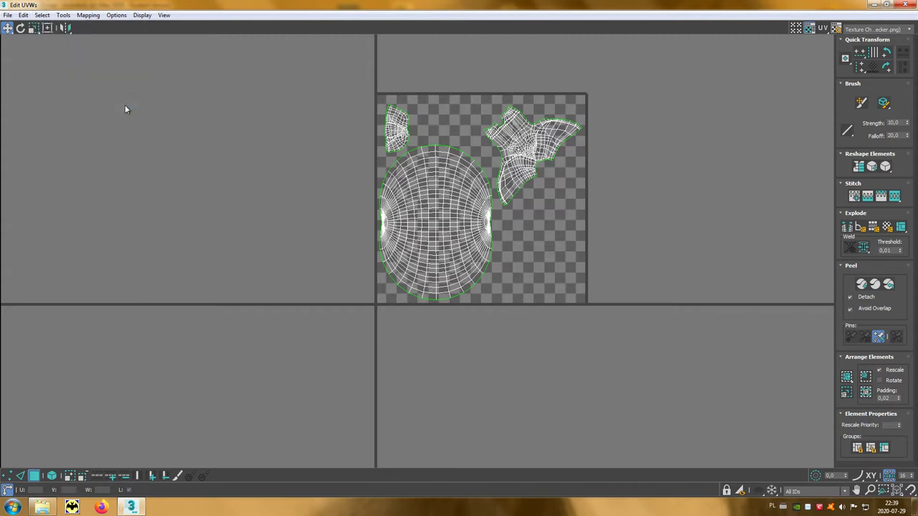
{"action": "middle_click_drag", "start_coordinate": [361, 287], "coordinate": [247, 327]}
{"action": "scroll", "coordinate": [247, 327], "scroll_direction": "up", "scroll_amount": 2}
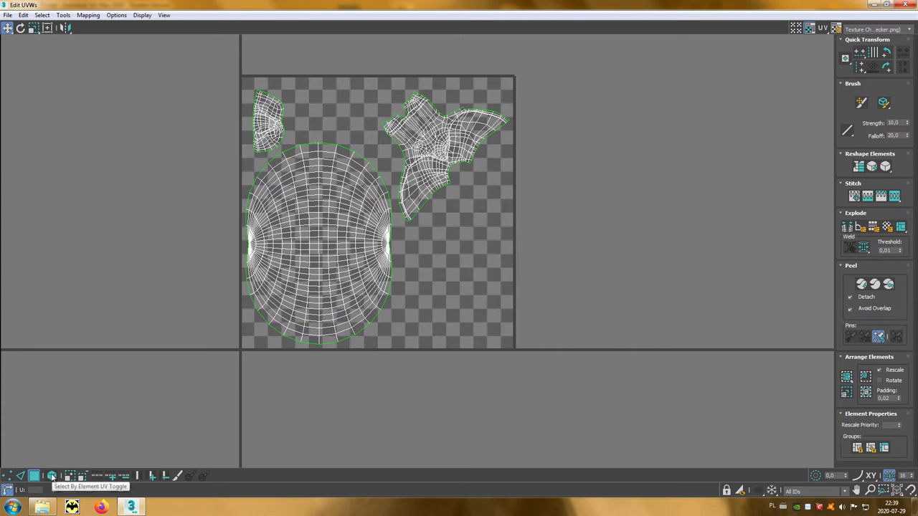
- Refit the ball's shell, move it to U 1, then marquee-select the character's islands
{"action": "left_click", "coordinate": [52, 477]}
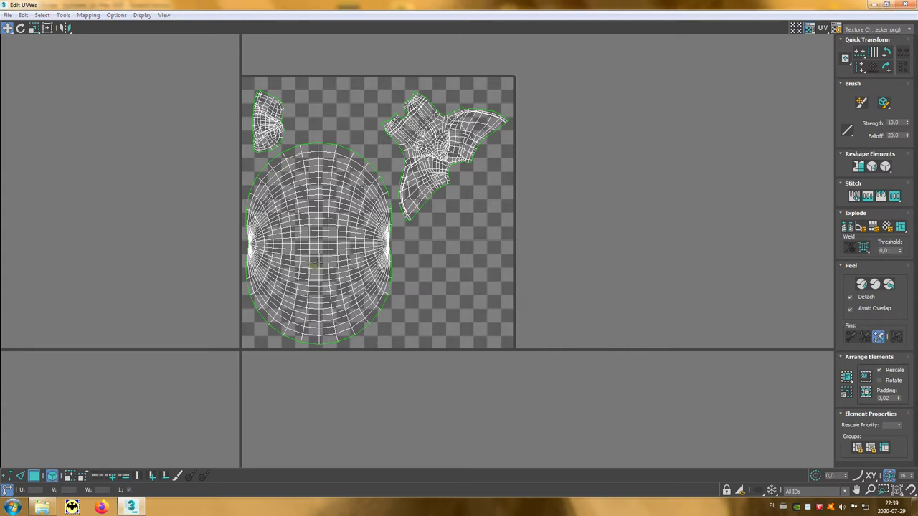
{"action": "left_click", "coordinate": [323, 258]}
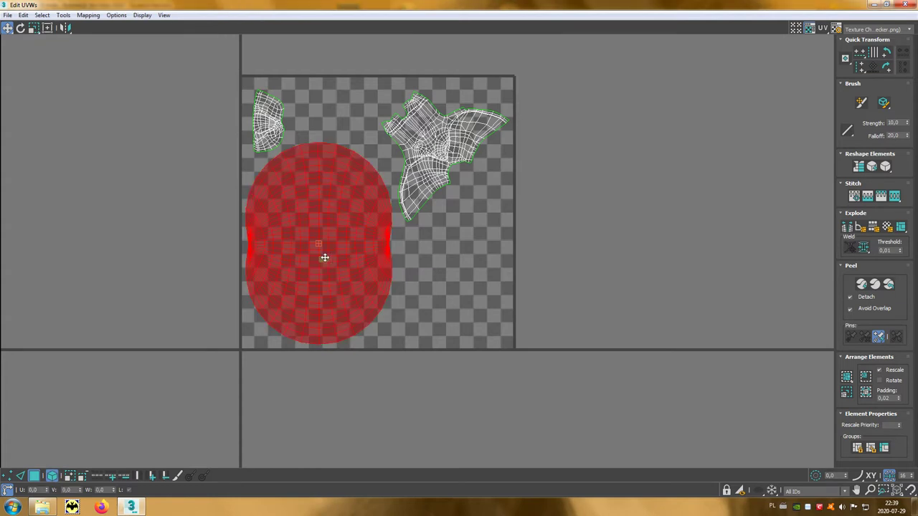
{"action": "left_click", "coordinate": [846, 378]}
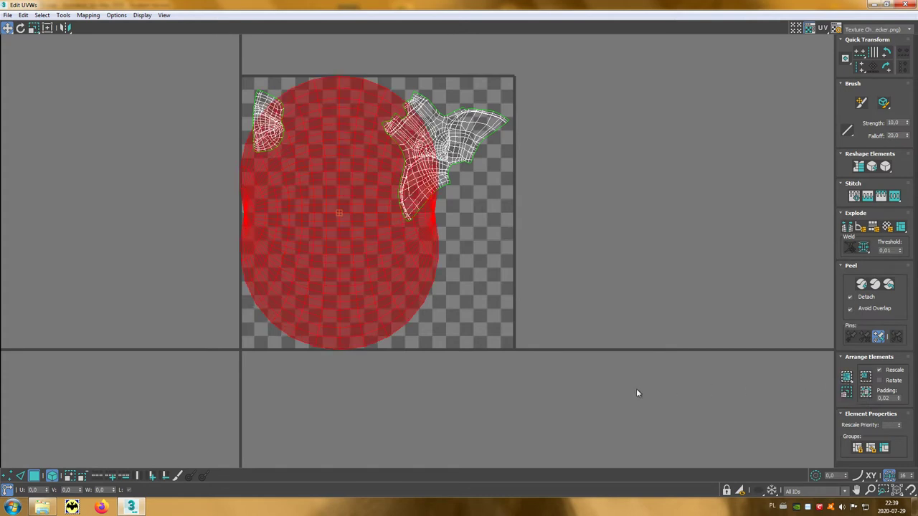
{"action": "left_click", "coordinate": [34, 490]}
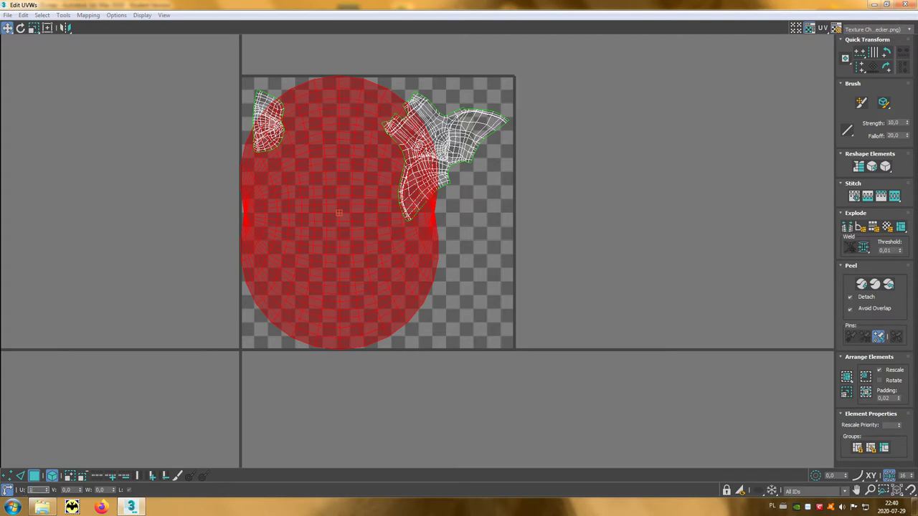
{"action": "type", "text": "1"}
{"action": "key", "text": "Return"}
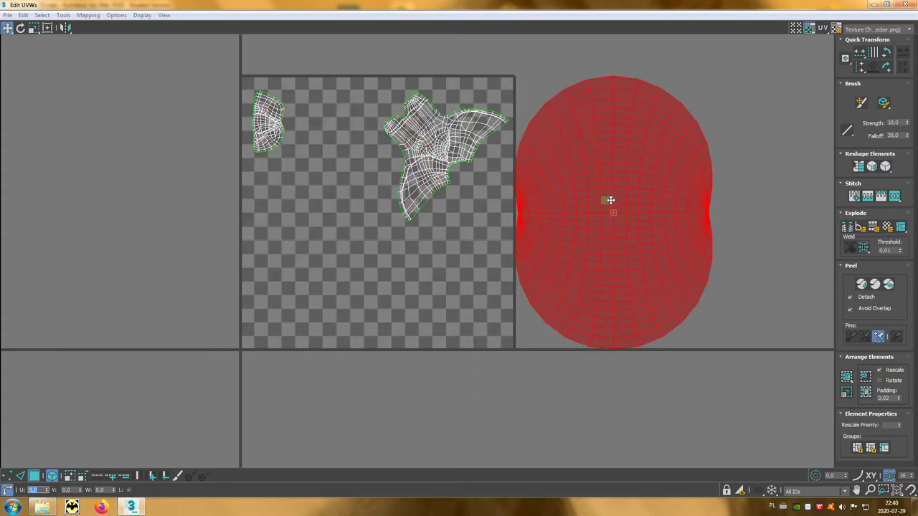
{"action": "left_click", "coordinate": [795, 28]}
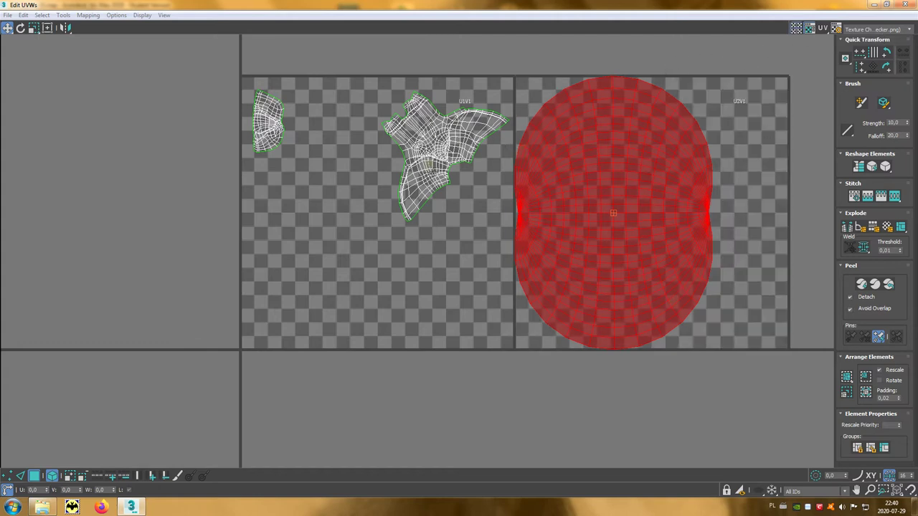
{"action": "left_click_drag", "start_coordinate": [471, 215], "coordinate": [268, 124]}
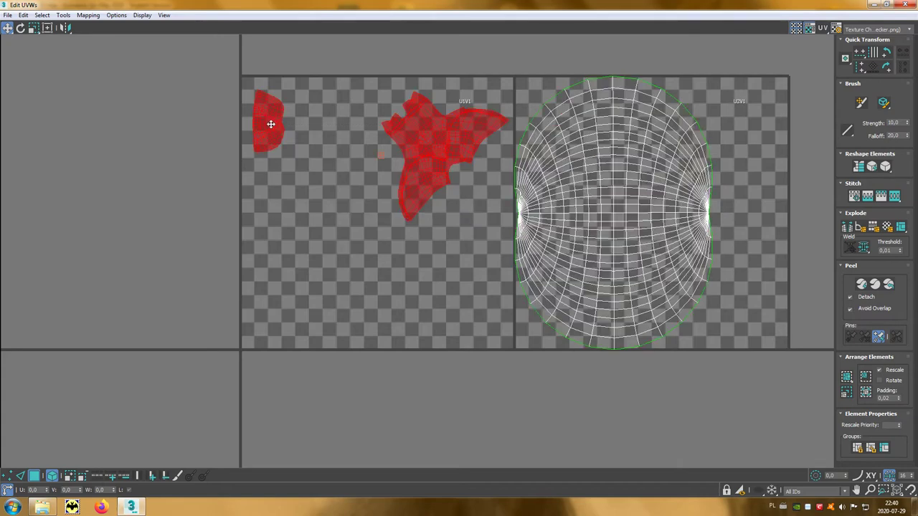
- Pack the character islands, rotate them about 3.5°, and rotate the small island -39° and shift it
{"action": "left_click", "coordinate": [846, 378]}
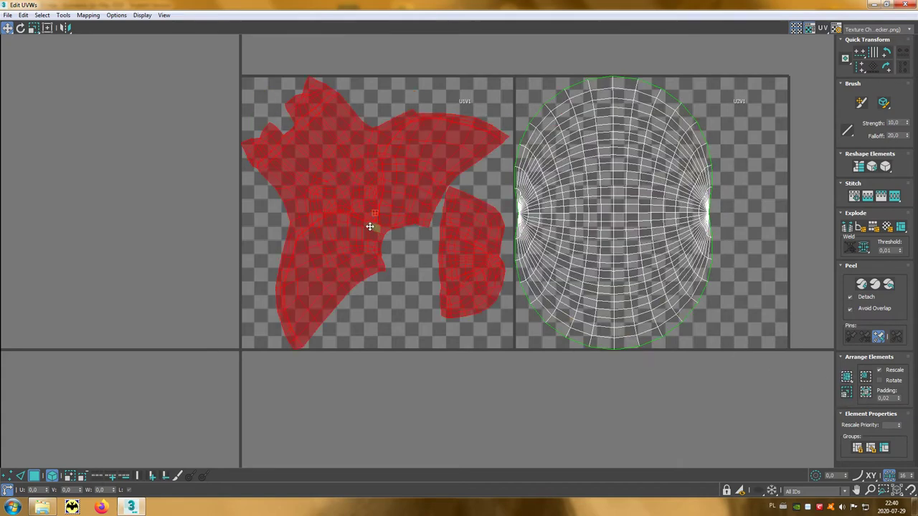
{"action": "left_click", "coordinate": [20, 27]}
{"action": "left_click_drag", "start_coordinate": [265, 124], "coordinate": [325, 166]}
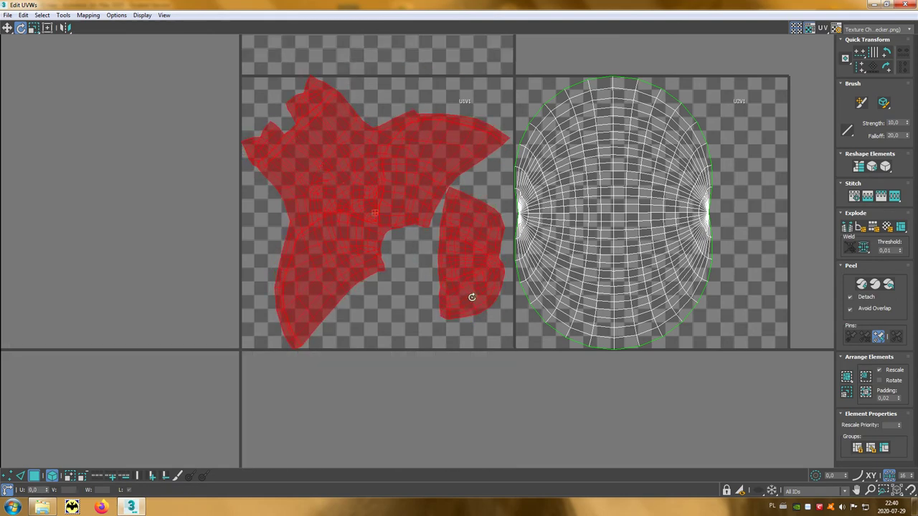
{"action": "left_click", "coordinate": [430, 290]}
{"action": "left_click_drag", "start_coordinate": [457, 282], "coordinate": [442, 283]}
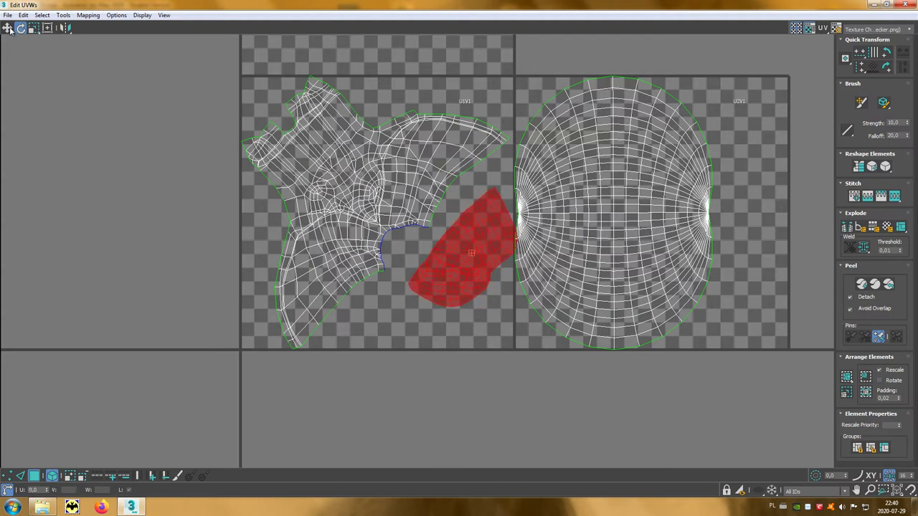
{"action": "left_click", "coordinate": [9, 29]}
{"action": "left_click_drag", "start_coordinate": [447, 248], "coordinate": [414, 264]}
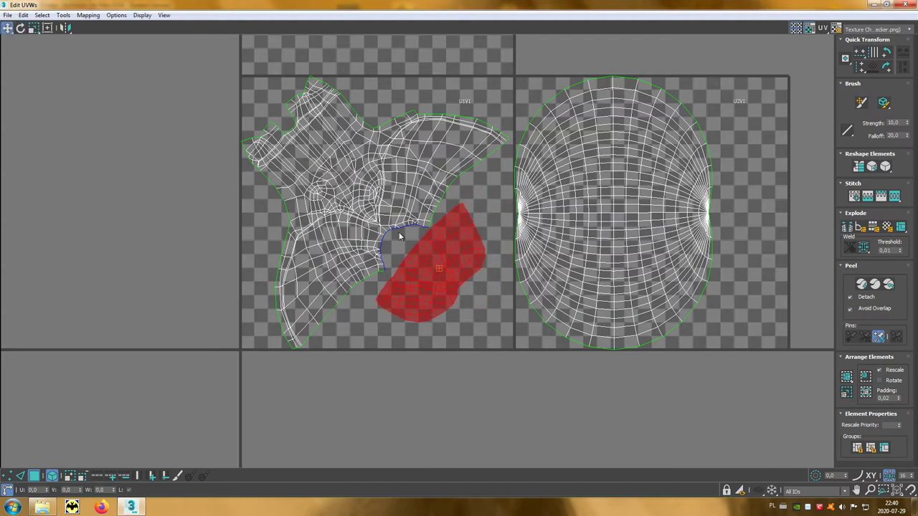
- Repack both character islands, nudge the small island right, and move the ball island further right
{"action": "left_click_drag", "start_coordinate": [487, 307], "coordinate": [367, 210]}
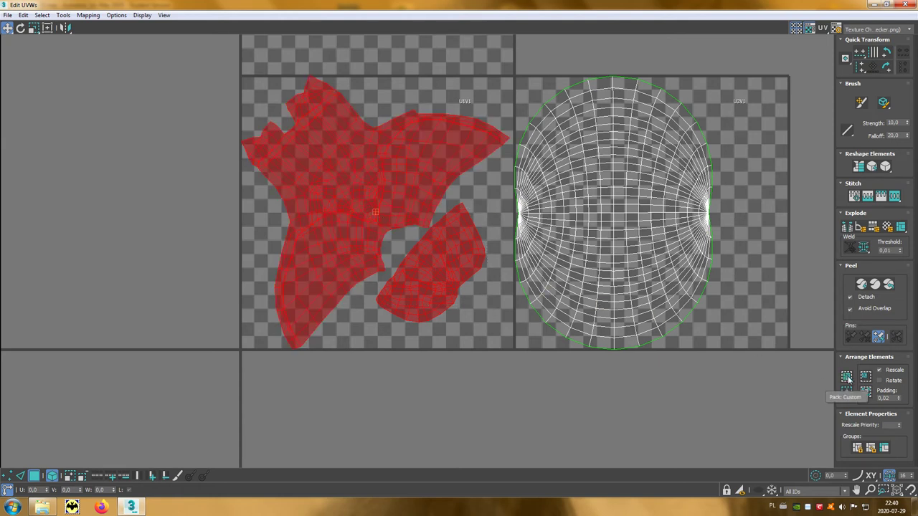
{"action": "left_click", "coordinate": [846, 379]}
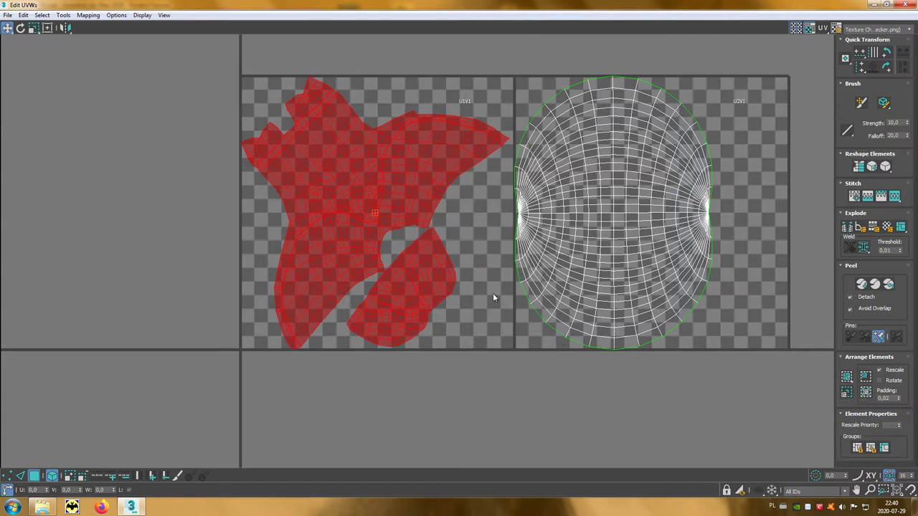
{"action": "left_click", "coordinate": [487, 290]}
{"action": "left_click", "coordinate": [430, 287]}
{"action": "left_click_drag", "start_coordinate": [430, 287], "coordinate": [457, 279]}
{"action": "left_click", "coordinate": [606, 250]}
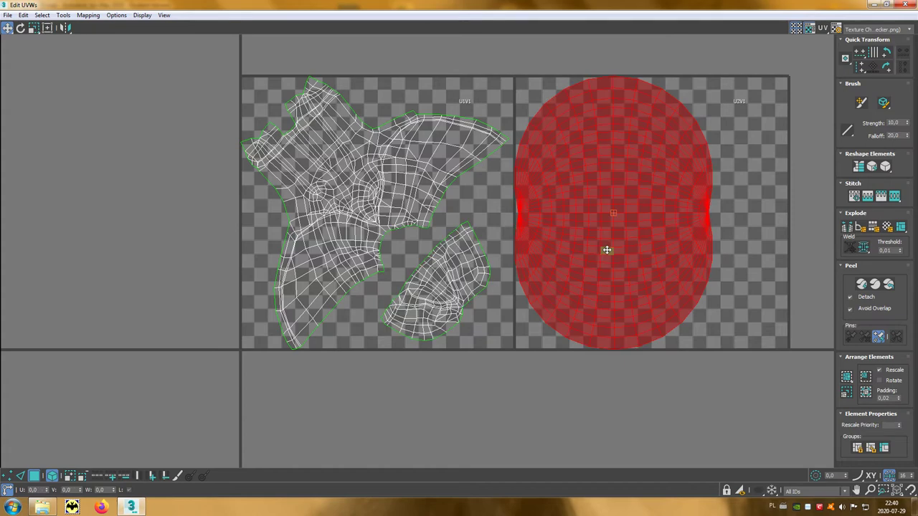
{"action": "left_click_drag", "start_coordinate": [601, 225], "coordinate": [640, 227]}
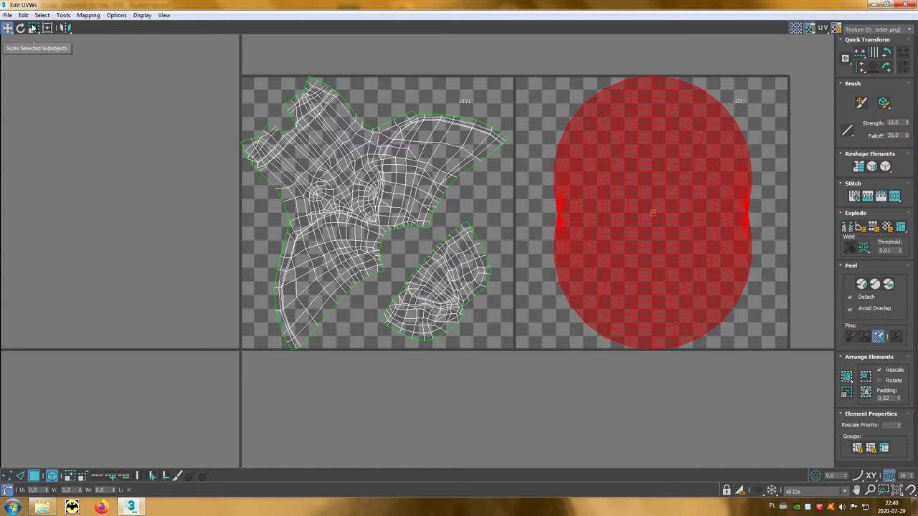
- Scale all UV islands down to 97.5 percent, then close the Edit UVWs window
{"action": "left_click", "coordinate": [32, 28]}
{"action": "left_click", "coordinate": [377, 157]}
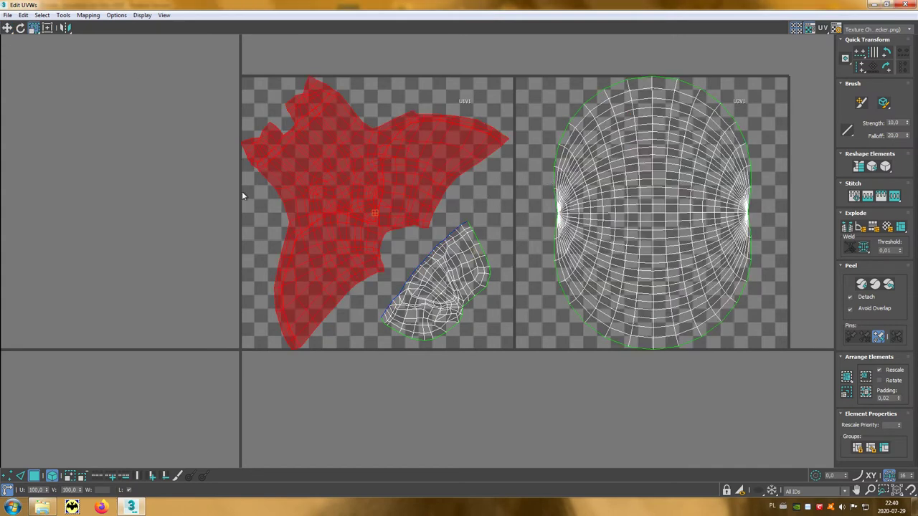
{"action": "left_click_drag", "start_coordinate": [282, 228], "coordinate": [702, 305]}
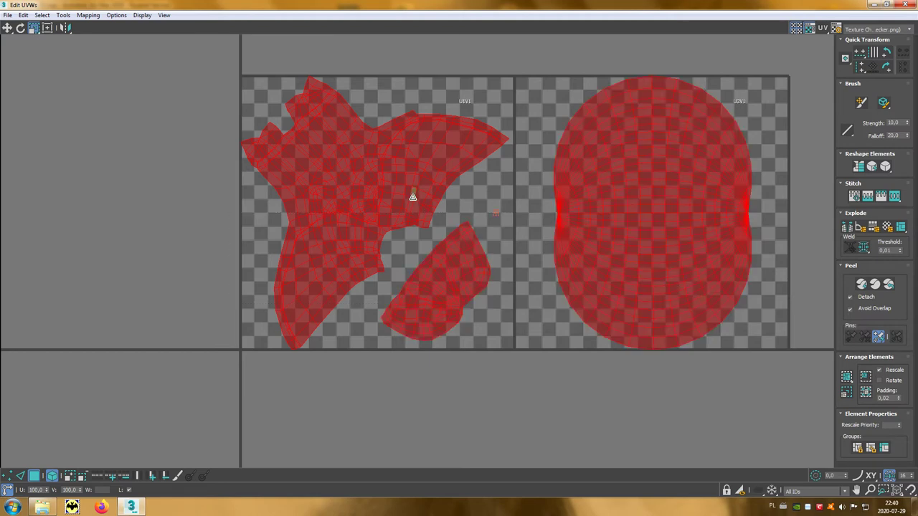
{"action": "left_click_drag", "start_coordinate": [412, 196], "coordinate": [416, 200]}
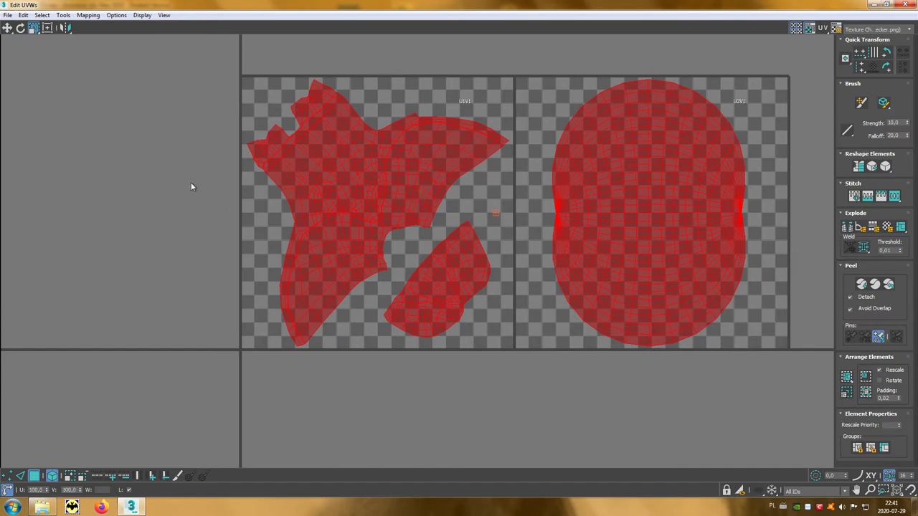
{"action": "left_click", "coordinate": [9, 29]}
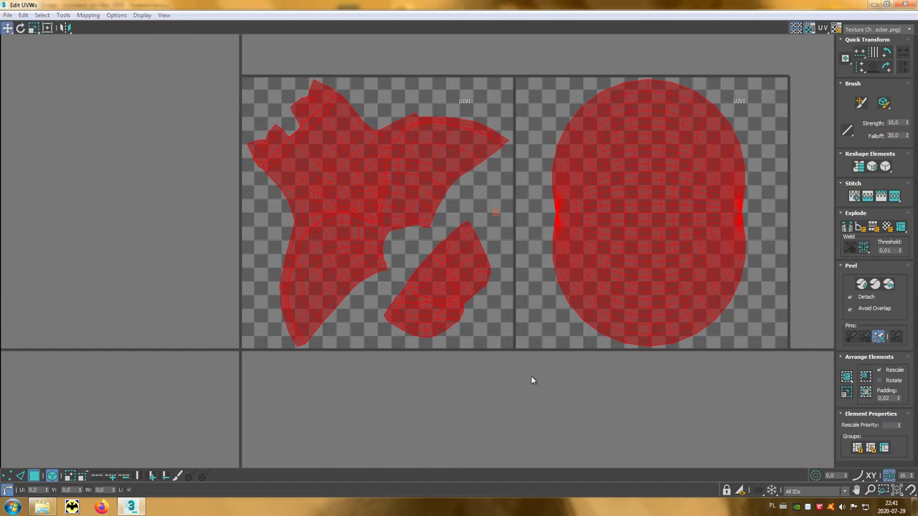
{"action": "middle_click_drag", "start_coordinate": [531, 380], "coordinate": [497, 381]}
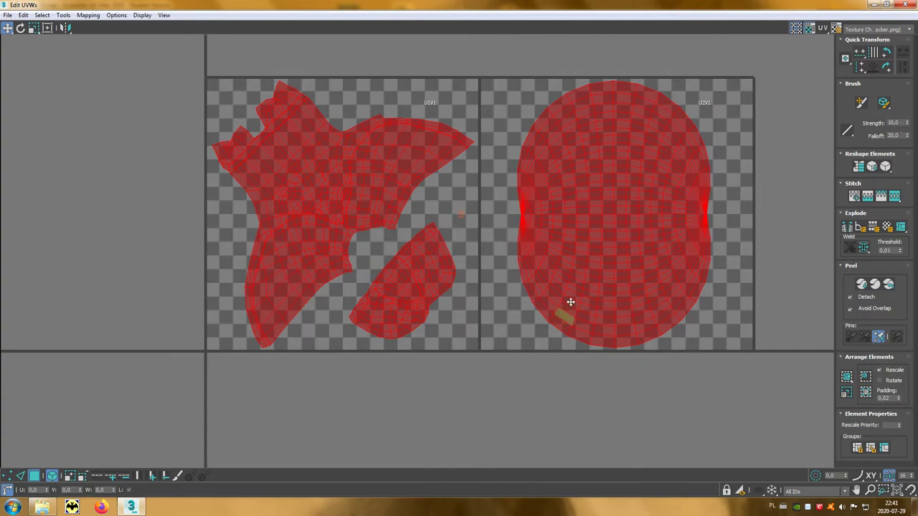
{"action": "left_click", "coordinate": [911, 5]}
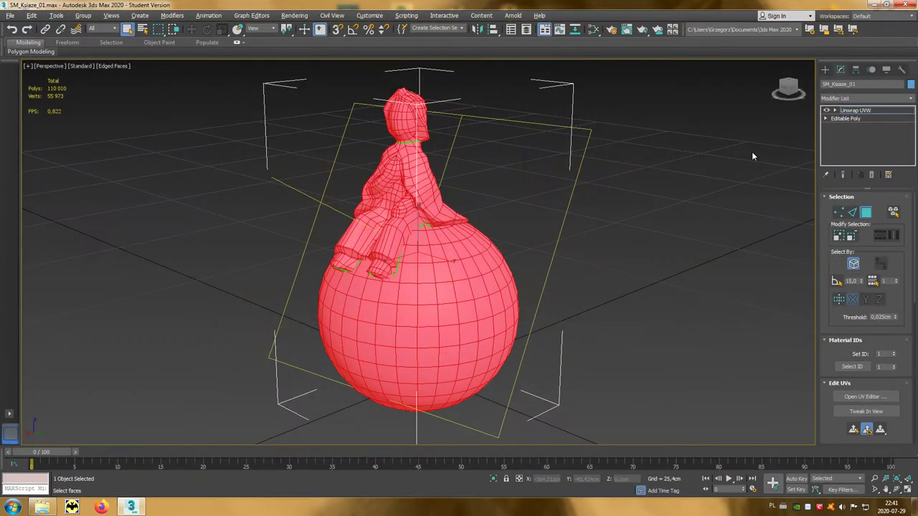
- Add another Unwrap UVW modifier, set Map Channel to 2 and move the existing UVs there
{"action": "left_click", "coordinate": [885, 103]}
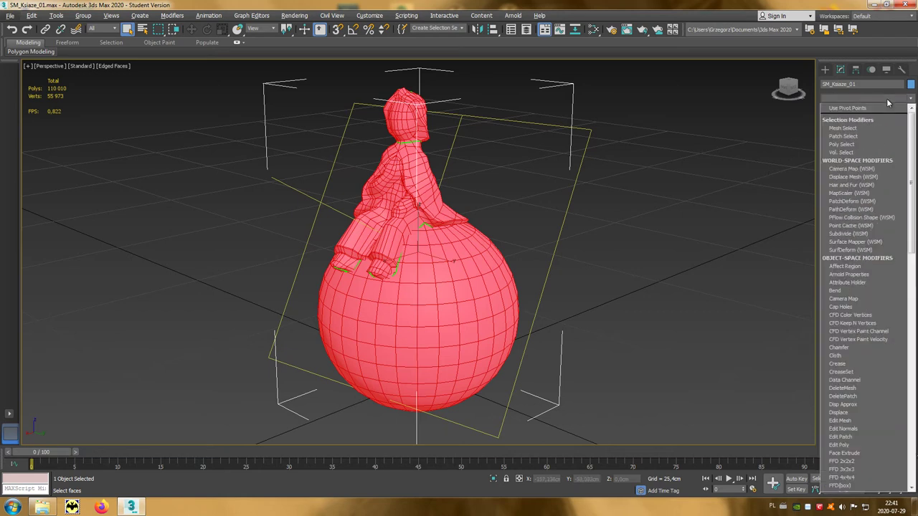
{"action": "left_click_drag", "start_coordinate": [911, 118], "coordinate": [915, 354]}
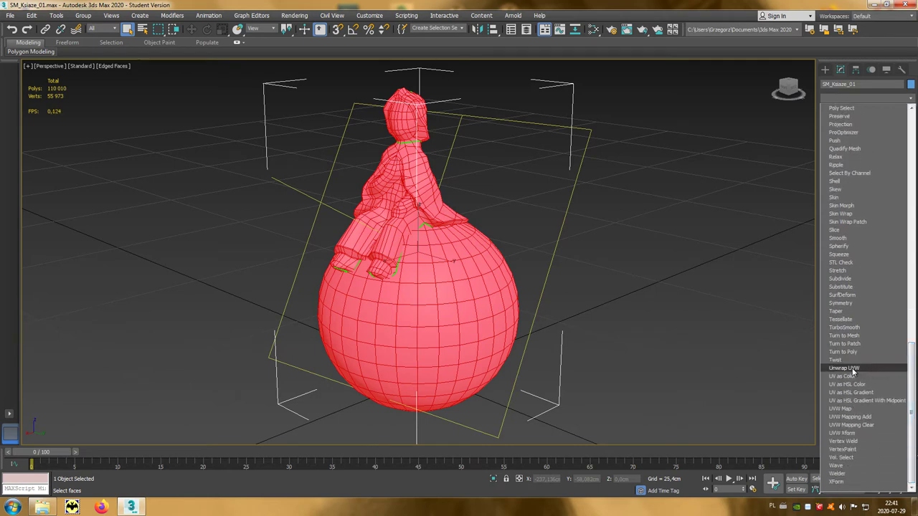
{"action": "left_click", "coordinate": [853, 368]}
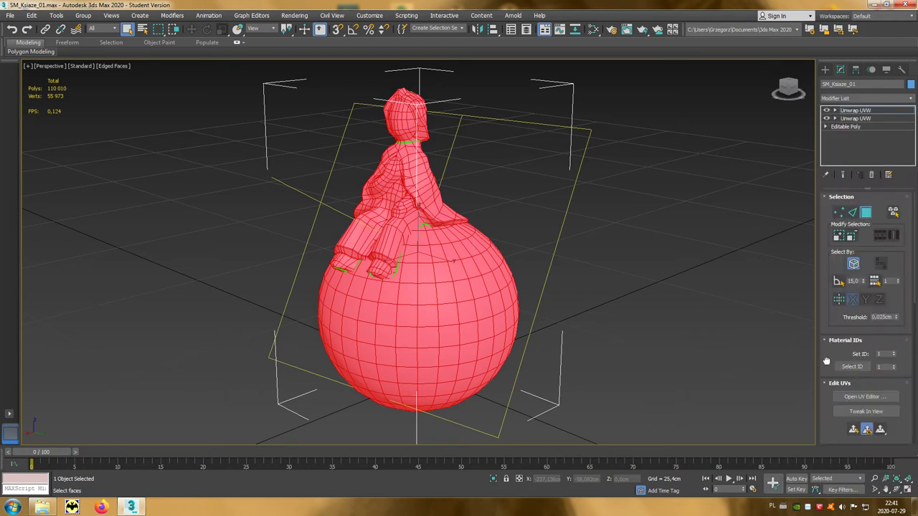
{"action": "left_click_drag", "start_coordinate": [826, 361], "coordinate": [824, 262]}
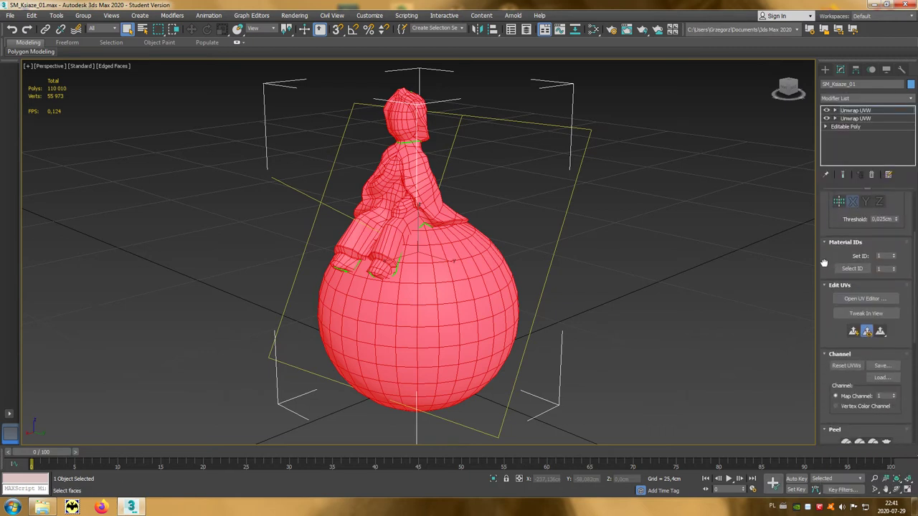
{"action": "left_click", "coordinate": [894, 395]}
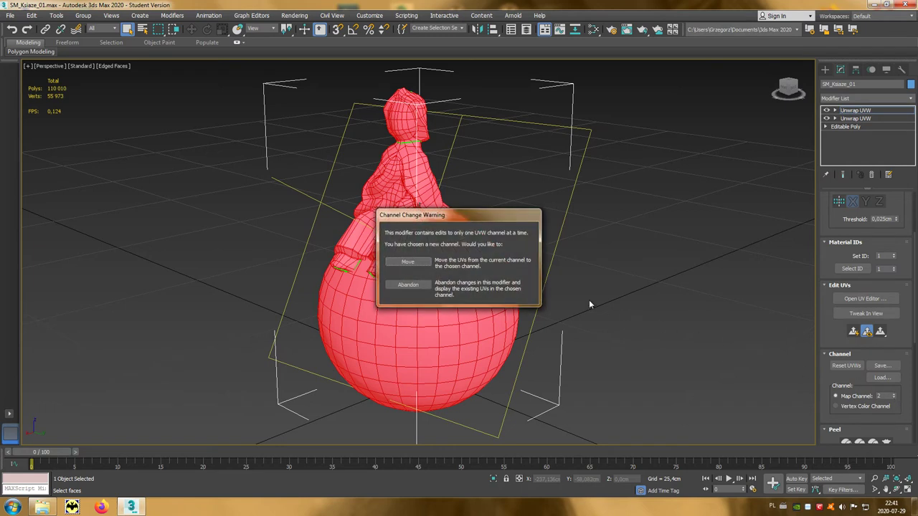
{"action": "left_click", "coordinate": [420, 264]}
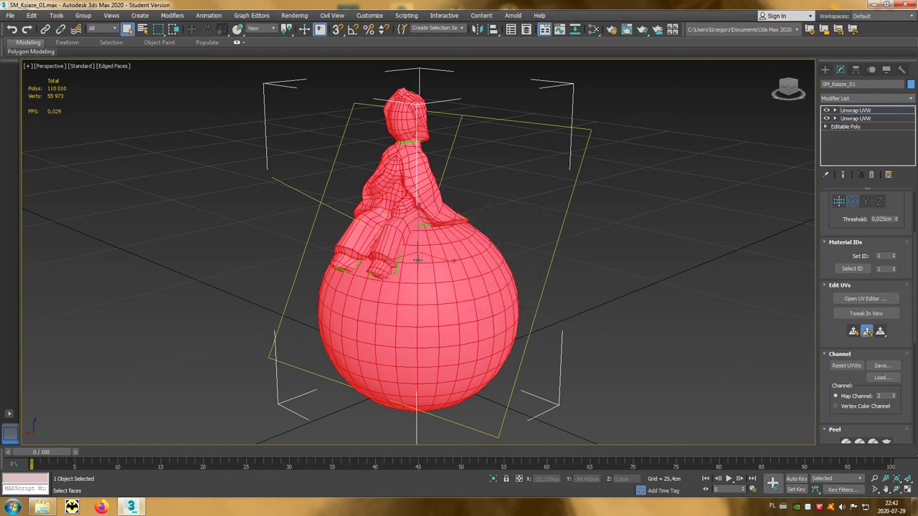
- Open the channel 2 UVs in maximized Edit UVWs and Pack Normalize all shells into one tile
{"action": "left_click", "coordinate": [867, 299]}
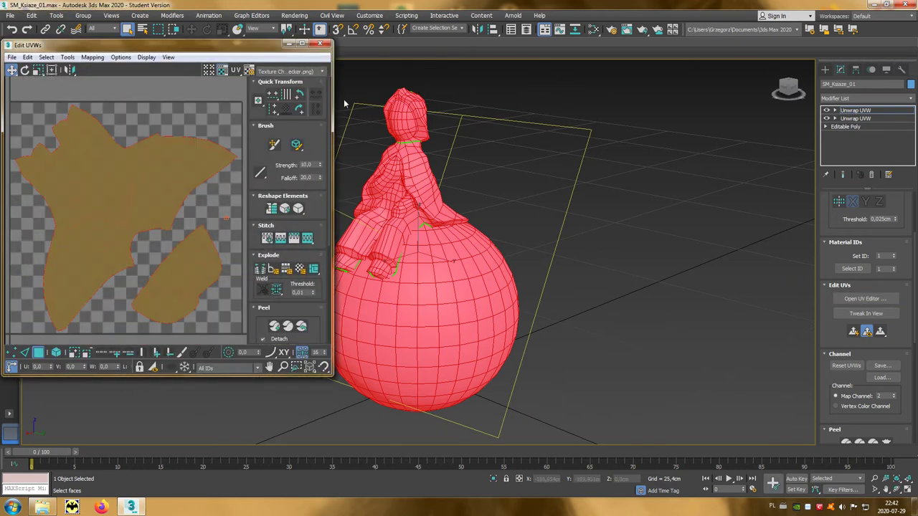
{"action": "left_click", "coordinate": [303, 43]}
{"action": "left_click", "coordinate": [554, 257]}
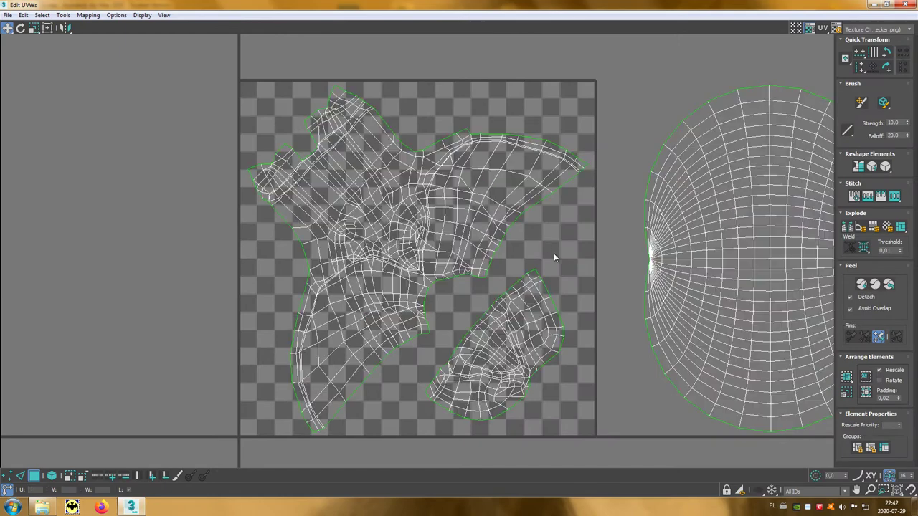
{"action": "scroll", "coordinate": [554, 256], "scroll_direction": "down", "scroll_amount": 2}
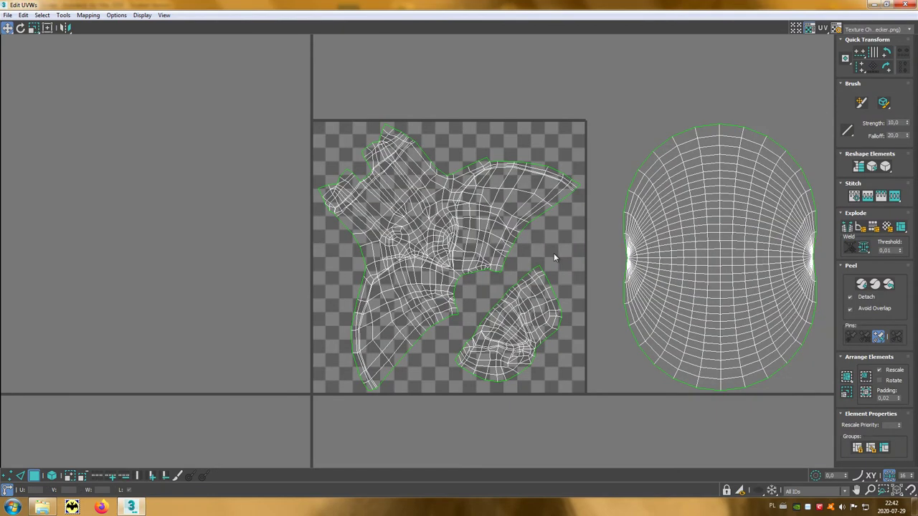
{"action": "left_click", "coordinate": [865, 394]}
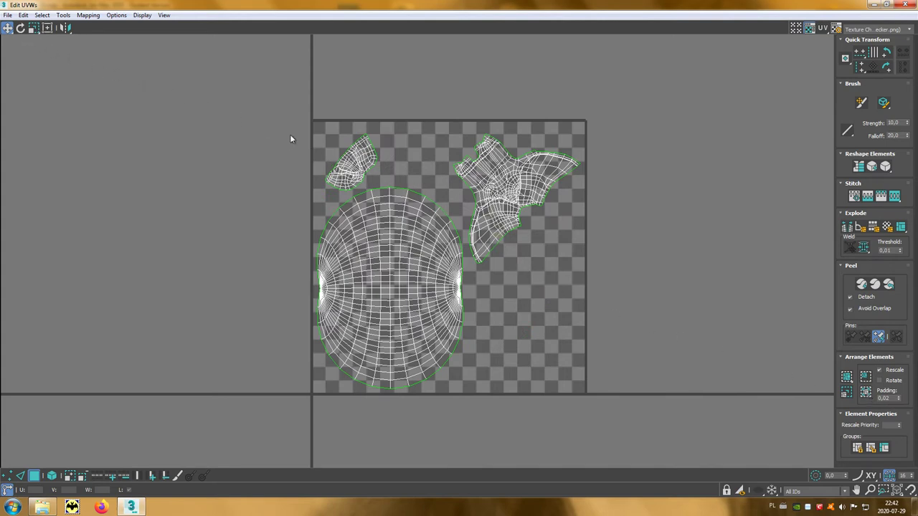
- Move the small island to the lower right, then rotate the shirt shell clockwise and shift it up-left
{"action": "left_click", "coordinate": [52, 475]}
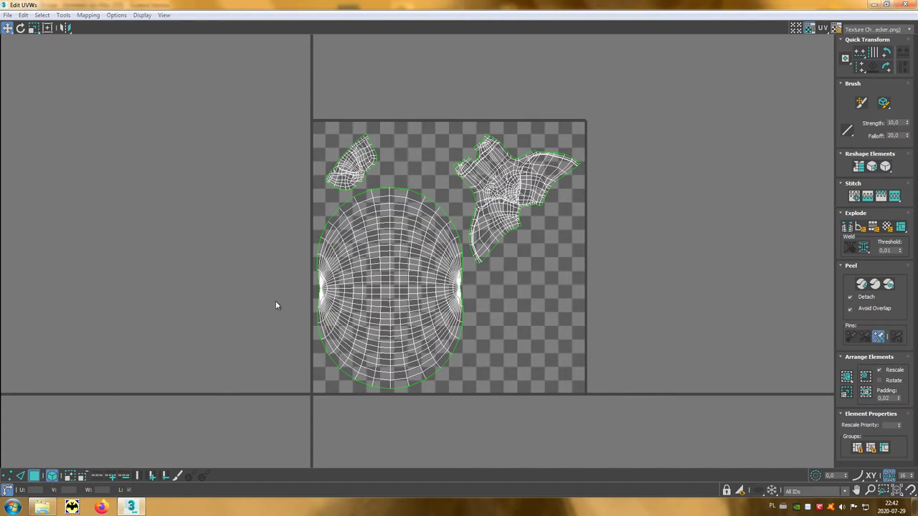
{"action": "left_click_drag", "start_coordinate": [361, 151], "coordinate": [534, 316]}
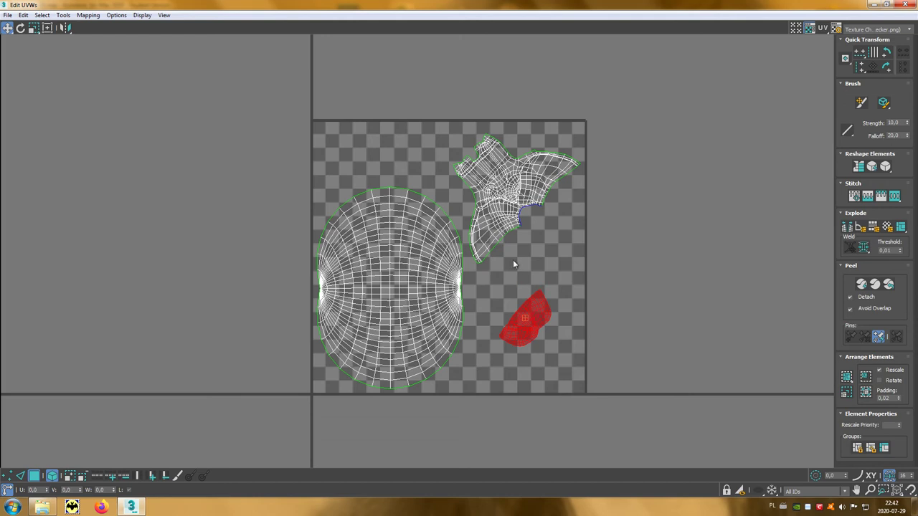
{"action": "left_click", "coordinate": [495, 222]}
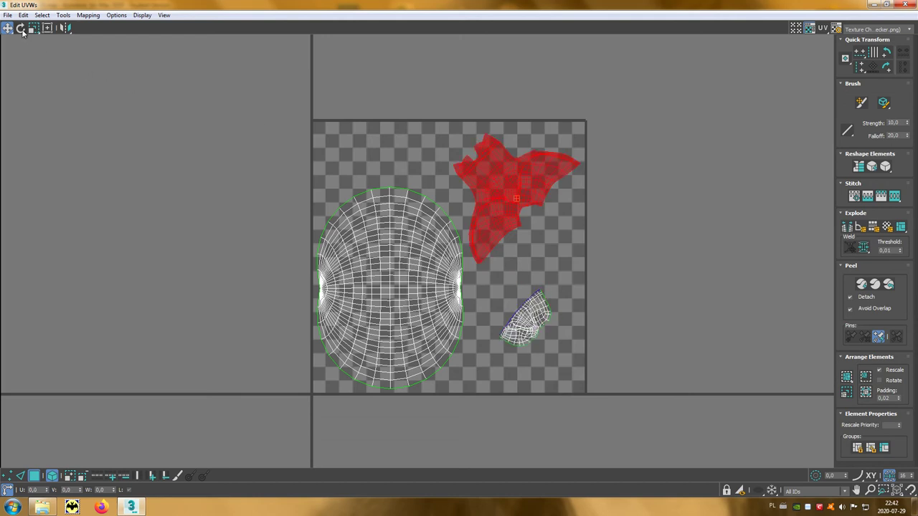
{"action": "left_click", "coordinate": [21, 28]}
{"action": "left_click_drag", "start_coordinate": [492, 188], "coordinate": [525, 207]}
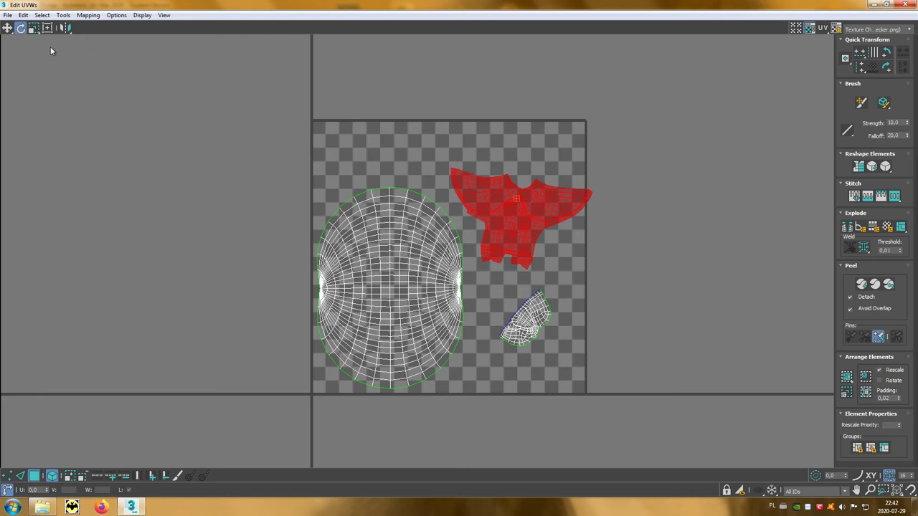
{"action": "left_click", "coordinate": [7, 28]}
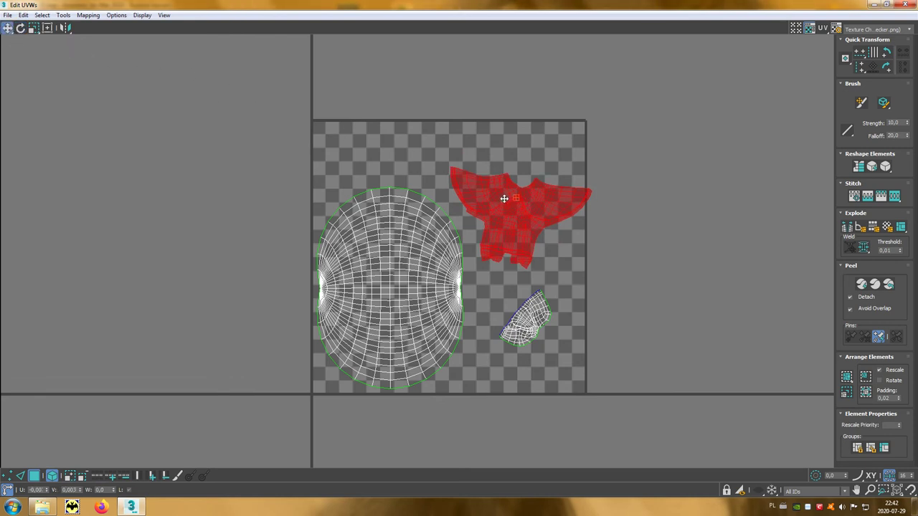
{"action": "left_click_drag", "start_coordinate": [504, 199], "coordinate": [488, 167]}
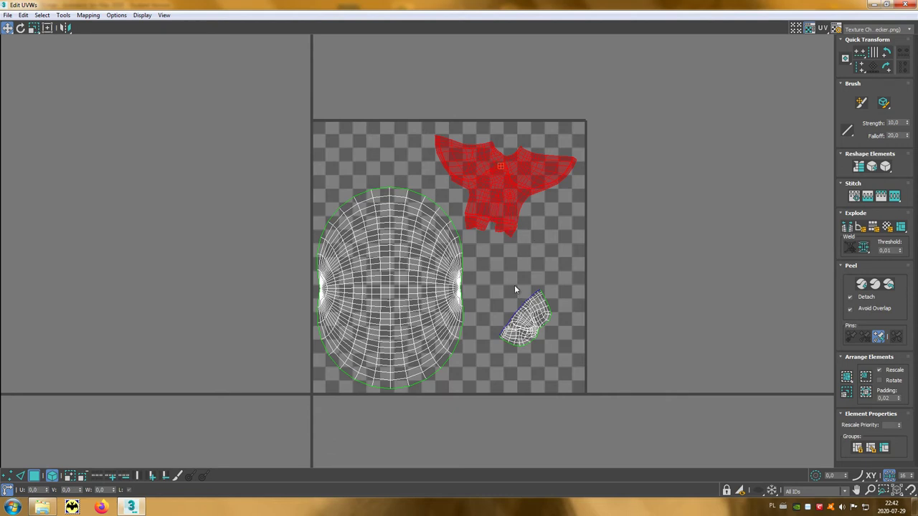
- Enlarge the shirt and small shells together, then reposition the small shell and rotate it upright
{"action": "left_click", "coordinate": [537, 319], "text": "ctrl"}
{"action": "left_click", "coordinate": [33, 29]}
{"action": "left_click_drag", "start_coordinate": [478, 177], "coordinate": [498, 169]}
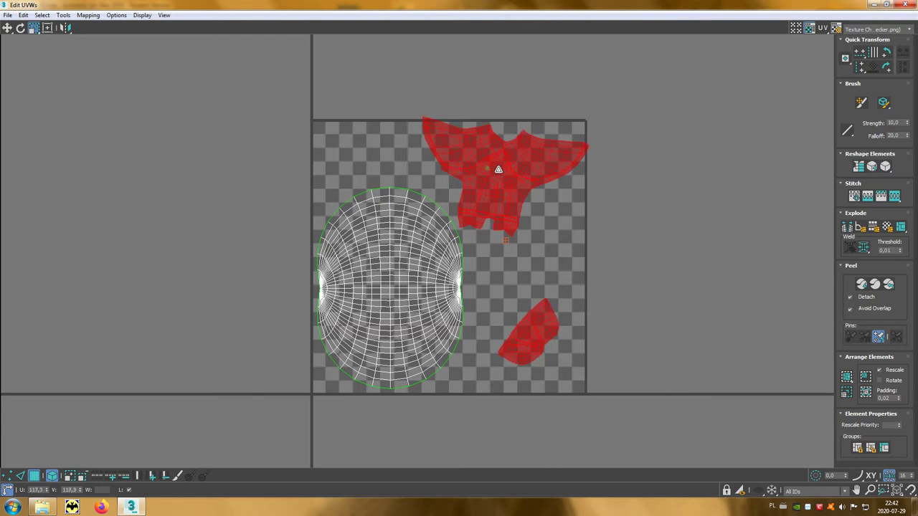
{"action": "left_click", "coordinate": [20, 27]}
{"action": "left_click", "coordinate": [566, 256]}
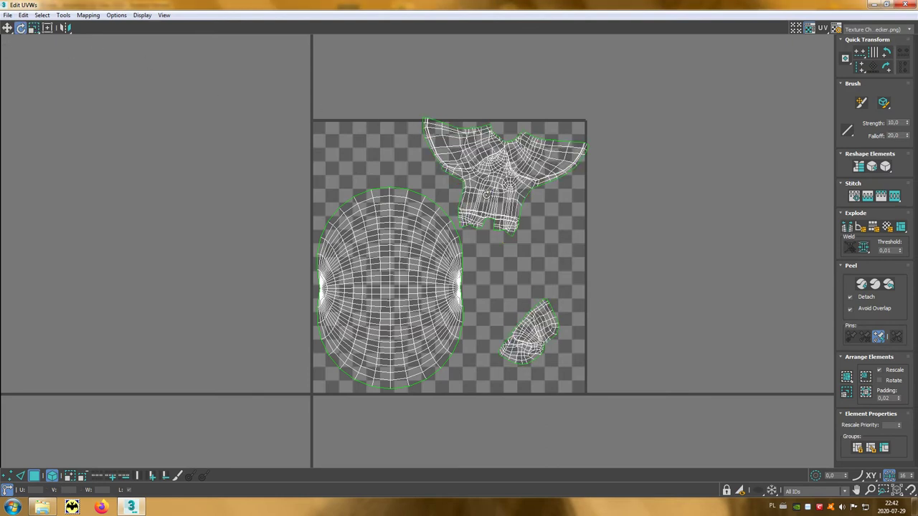
{"action": "left_click", "coordinate": [492, 194]}
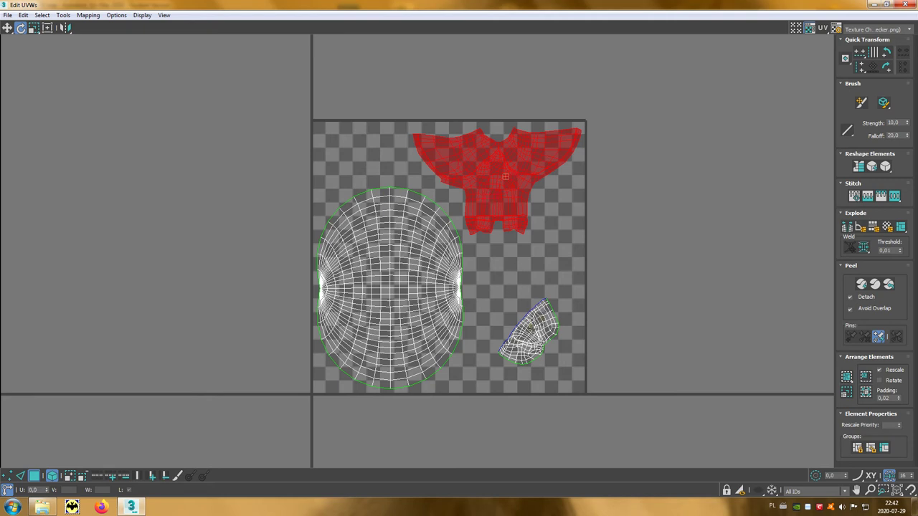
{"action": "left_click", "coordinate": [7, 27]}
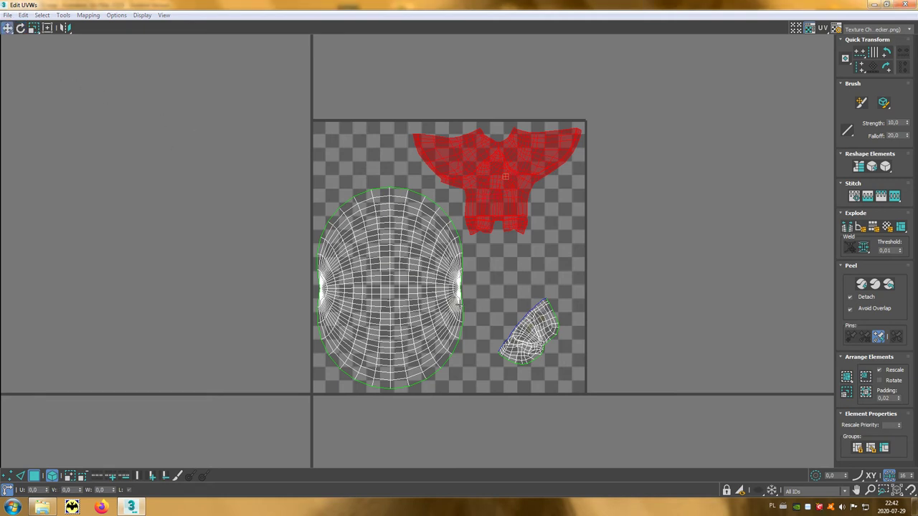
{"action": "mouse_move", "coordinate": [537, 335]}
{"action": "left_mouse_down"}
{"action": "mouse_move", "coordinate": [523, 302]}
{"action": "mouse_move", "coordinate": [535, 308]}
{"action": "left_mouse_up"}
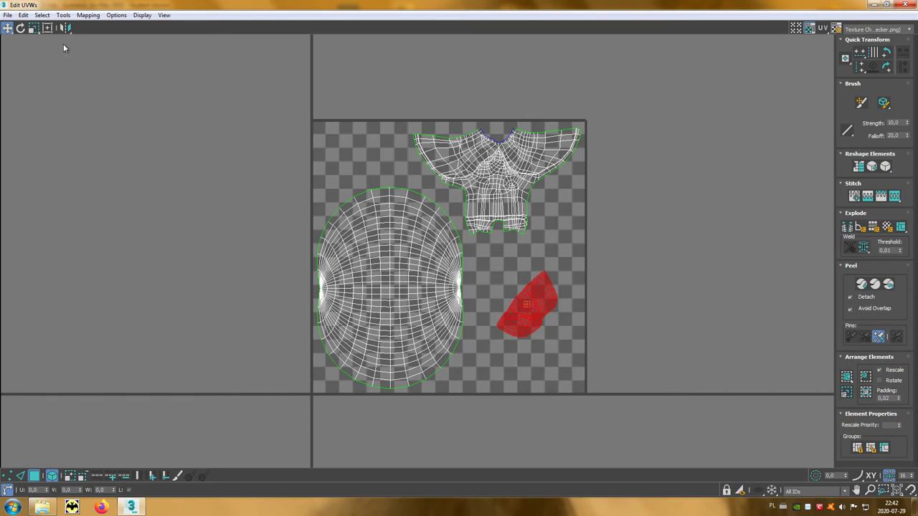
{"action": "left_click", "coordinate": [20, 27]}
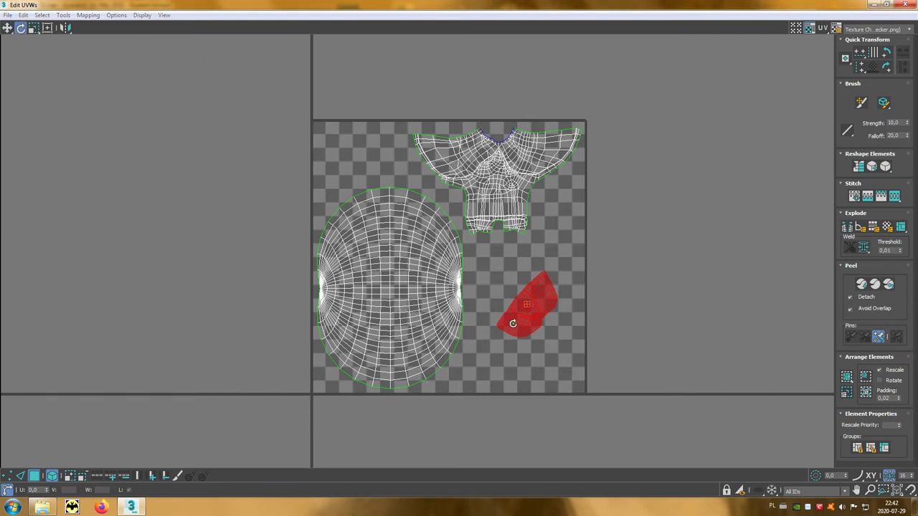
{"action": "left_click_drag", "start_coordinate": [510, 322], "coordinate": [529, 331]}
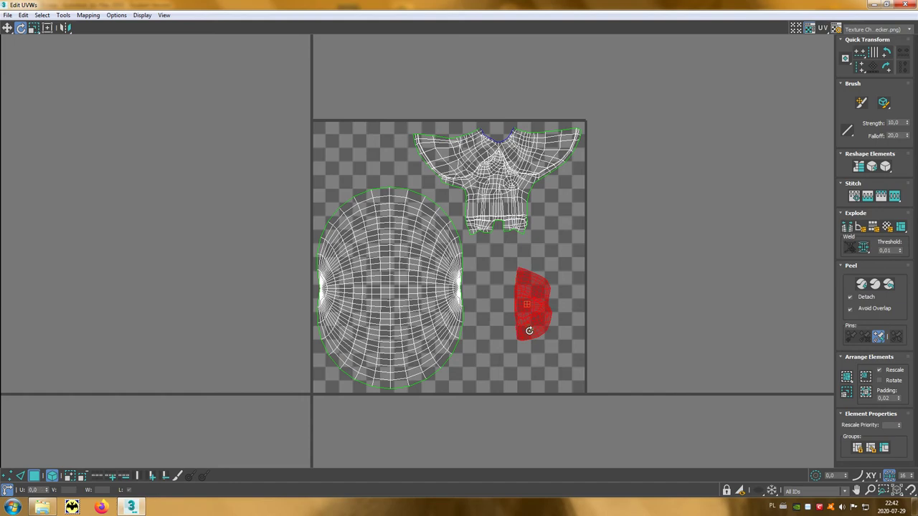
- Close Edit UVWs, then use Collapse All on the top Unwrap UVW and confirm Yes
{"action": "left_click", "coordinate": [911, 5]}
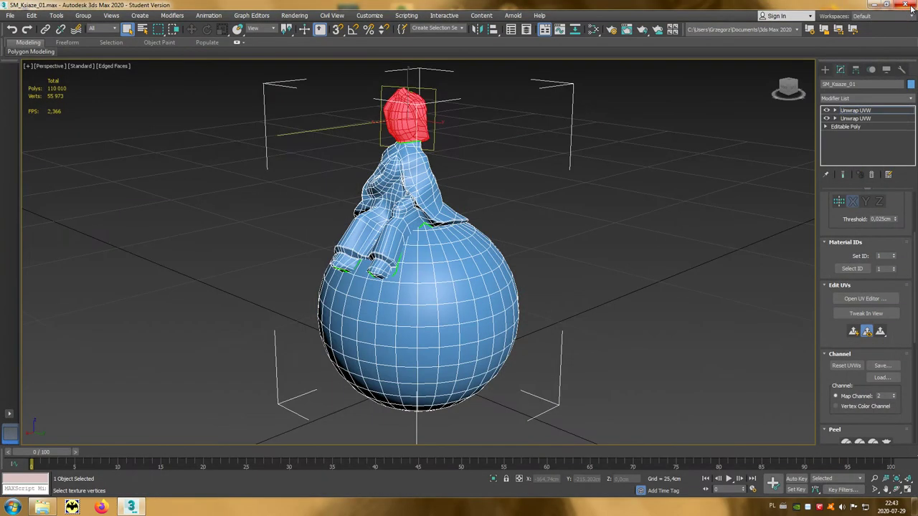
{"action": "right_click", "coordinate": [863, 113]}
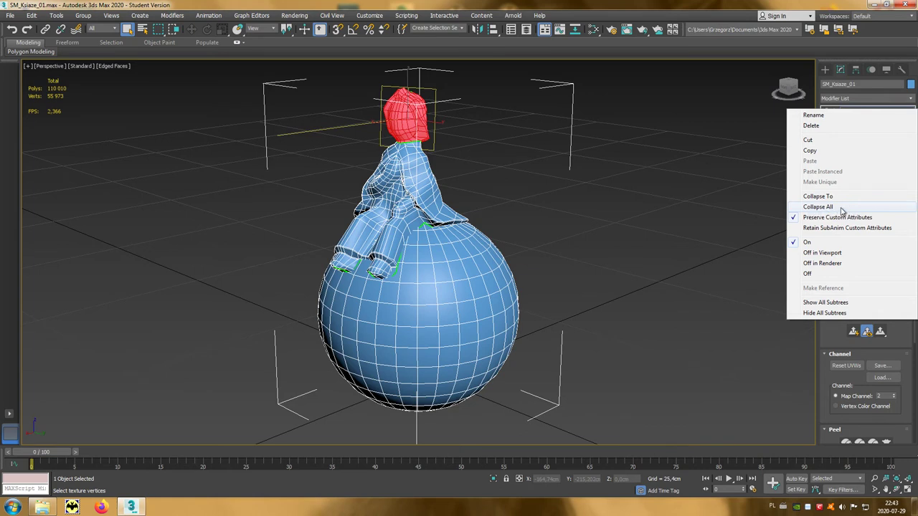
{"action": "left_click", "coordinate": [843, 208]}
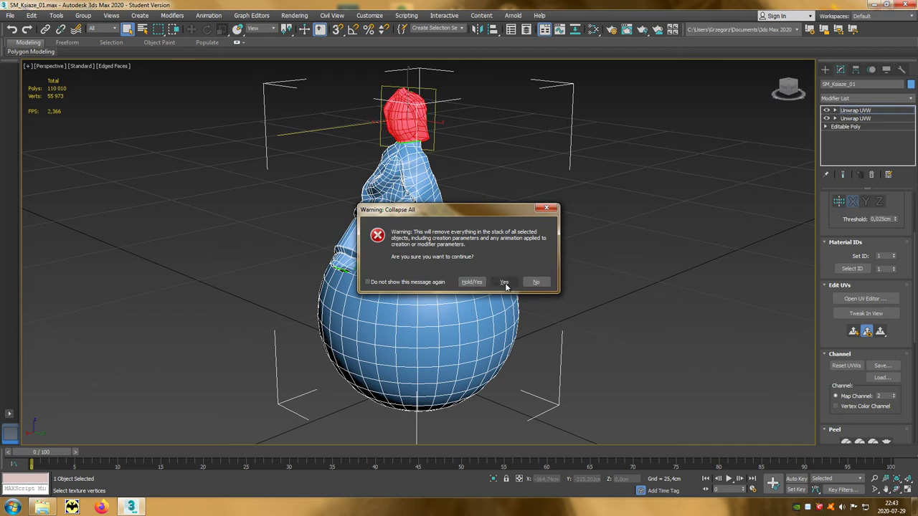
{"action": "left_click", "coordinate": [504, 282]}
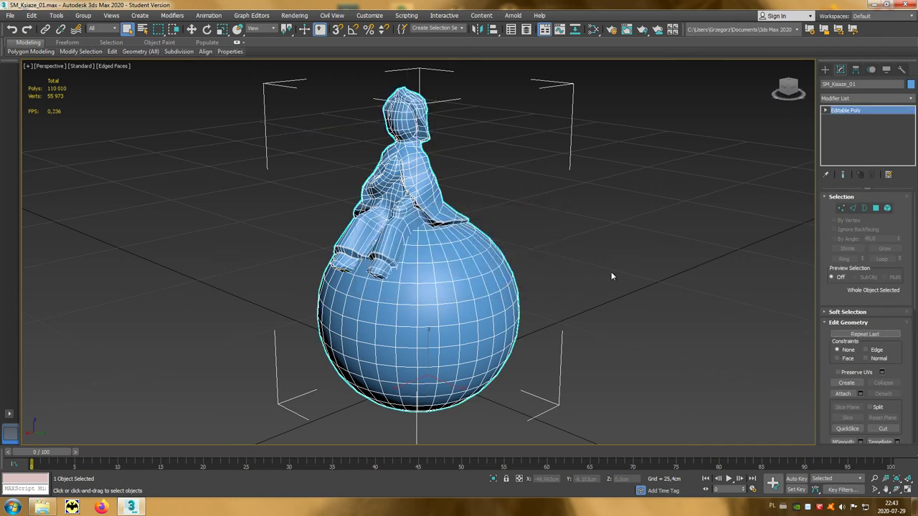
- Select both the seated figure and ball elements and assign them smoothing group 1
{"action": "left_click", "coordinate": [887, 209]}
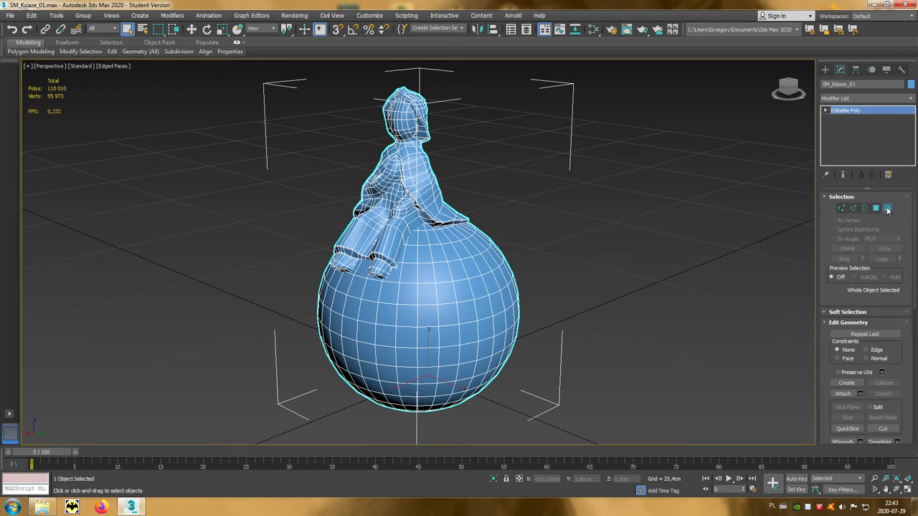
{"action": "left_click", "coordinate": [468, 269]}
{"action": "left_click", "coordinate": [415, 179]}
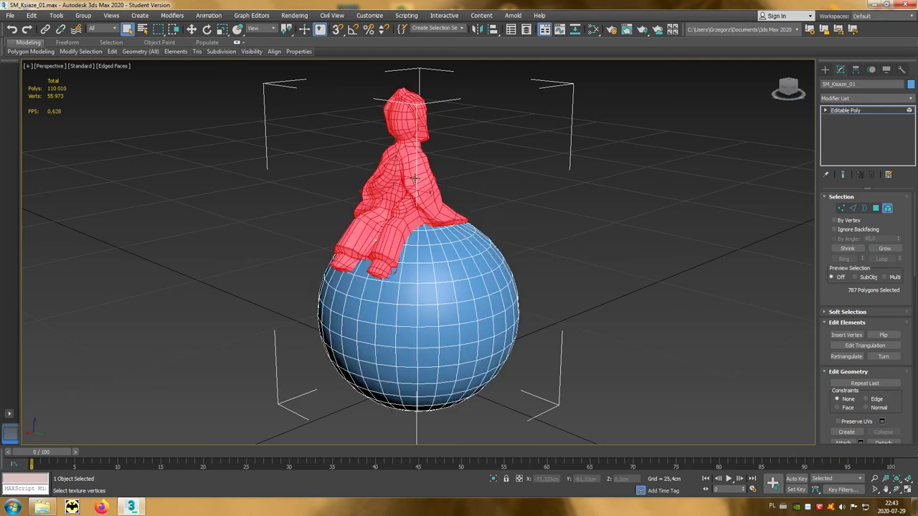
{"action": "left_click", "coordinate": [454, 265]}
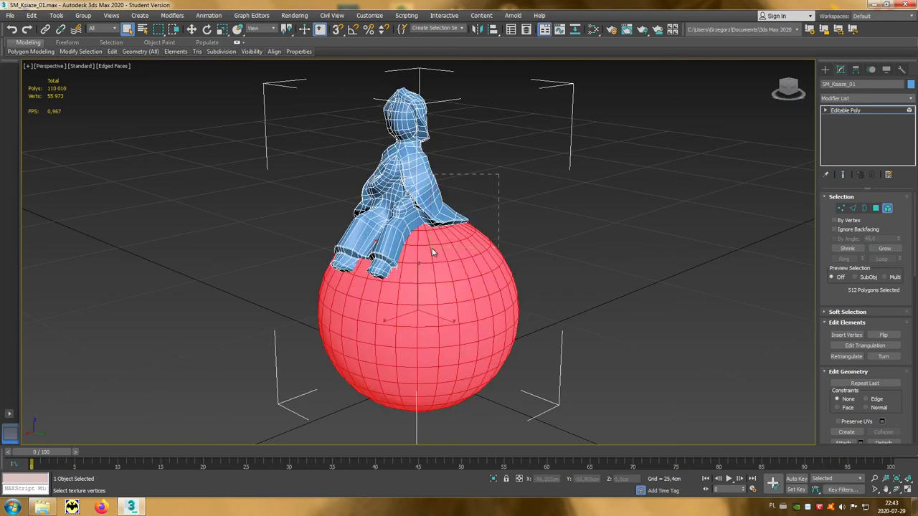
{"action": "left_click", "coordinate": [432, 248], "text": "ctrl"}
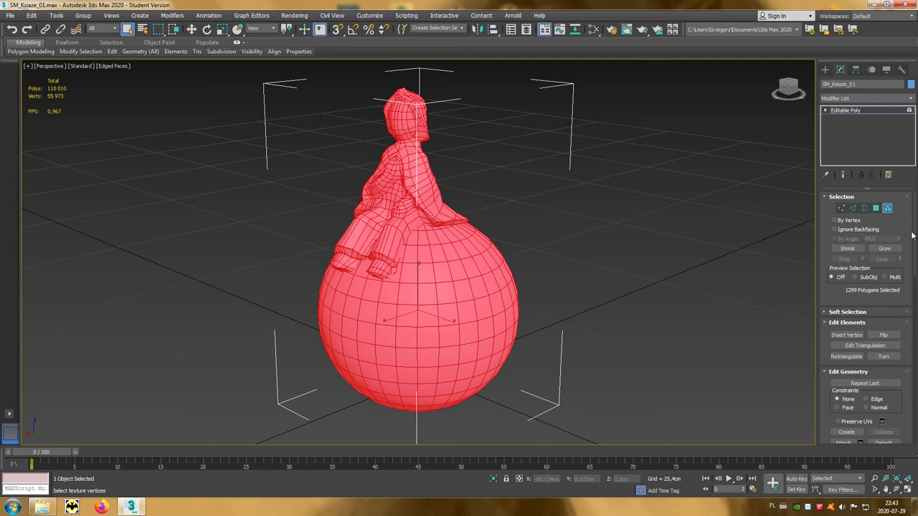
{"action": "left_click_drag", "start_coordinate": [912, 235], "coordinate": [910, 341]}
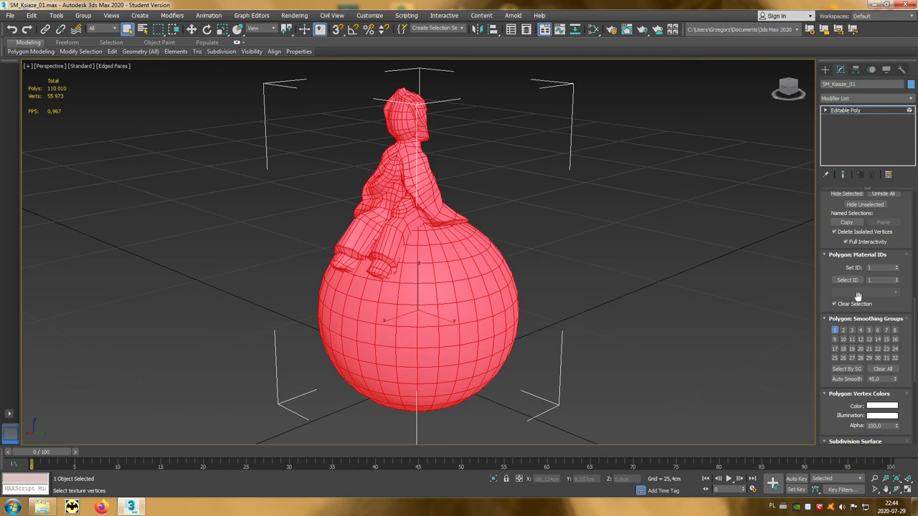
{"action": "left_click", "coordinate": [835, 332]}
- Select only the ball element and set its material ID to 2
{"action": "left_click", "coordinate": [435, 249]}
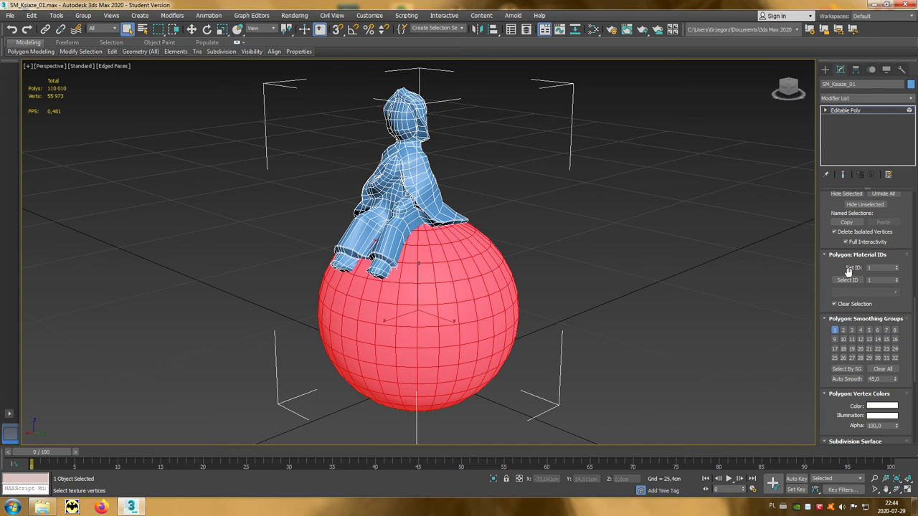
{"action": "left_click", "coordinate": [881, 268]}
{"action": "type", "text": "2"}
- Check the figure's and ball's material IDs, then exit Element mode and deselect the model
{"action": "double_click", "coordinate": [424, 174]}
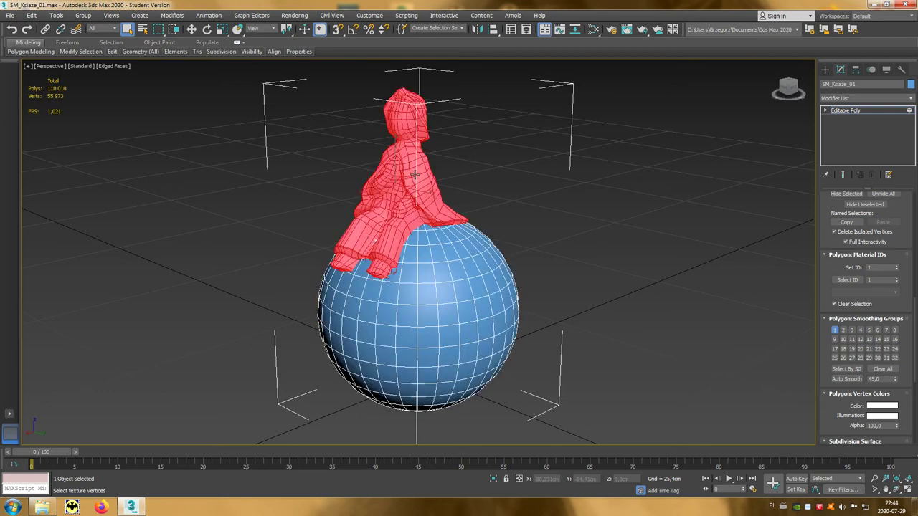
{"action": "double_click", "coordinate": [440, 272]}
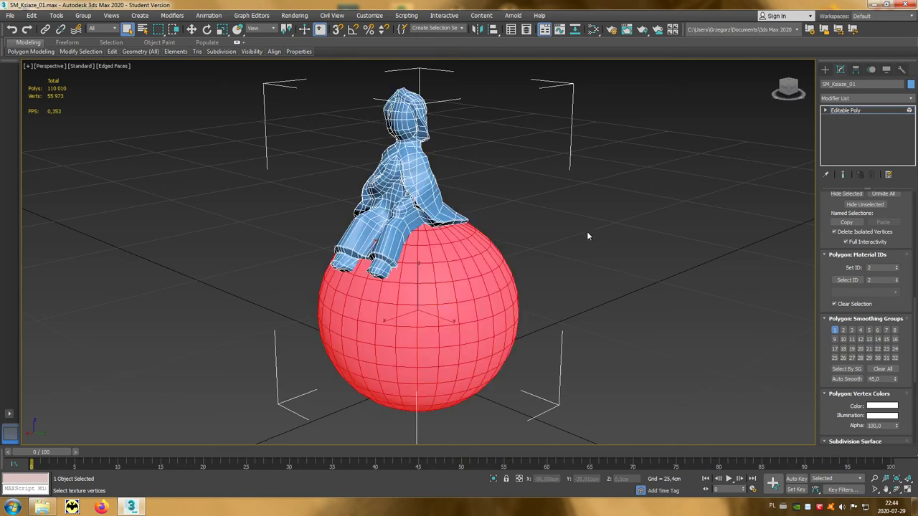
{"action": "left_click", "coordinate": [700, 230]}
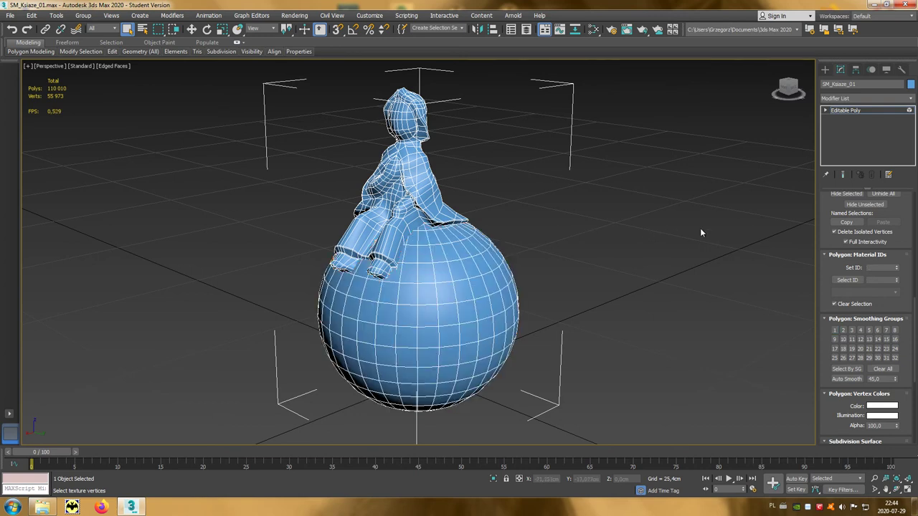
{"action": "mouse_move", "coordinate": [903, 205]}
{"action": "left_mouse_down"}
{"action": "mouse_move", "coordinate": [905, 325]}
{"action": "mouse_move", "coordinate": [916, 304]}
{"action": "mouse_move", "coordinate": [915, 215]}
{"action": "left_mouse_up"}
{"action": "left_click", "coordinate": [888, 209]}
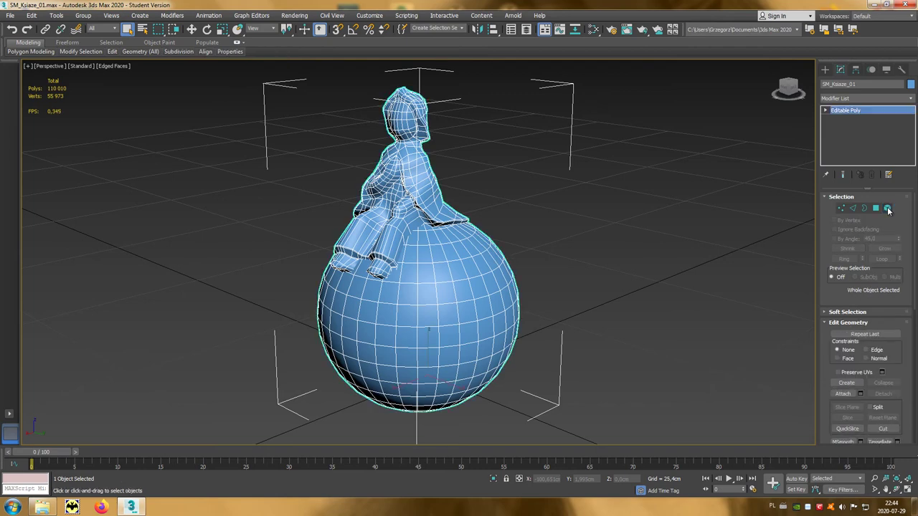
{"action": "left_click", "coordinate": [659, 233]}
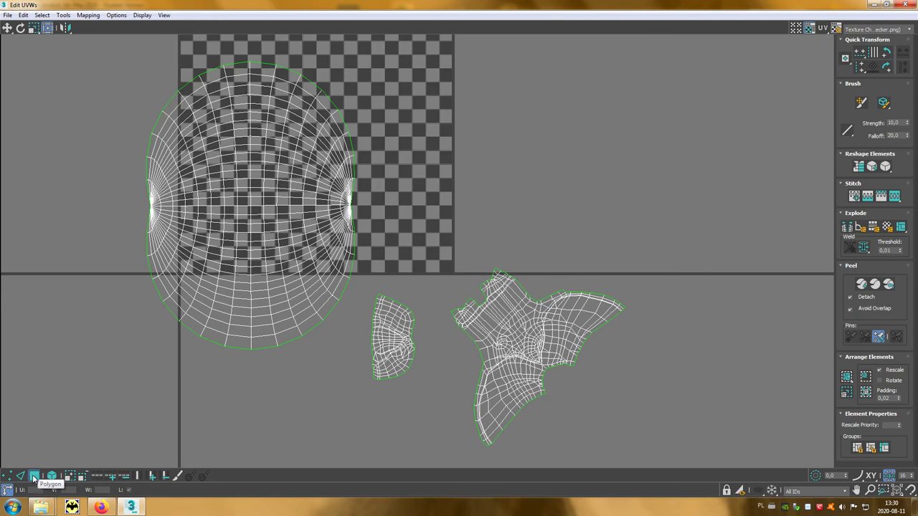
- Select the inverted polygons in the UV layout and zoom in on them
{"action": "left_click", "coordinate": [35, 476]}
{"action": "left_click", "coordinate": [43, 17]}
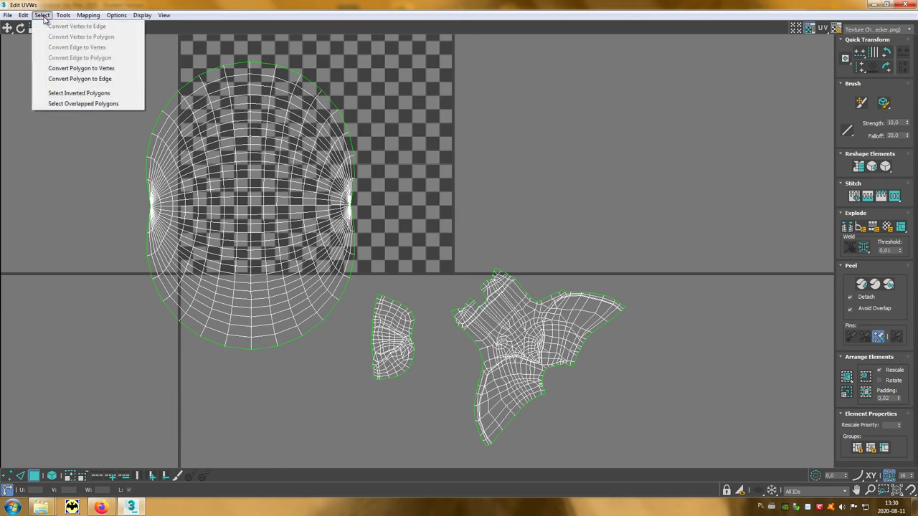
{"action": "left_click", "coordinate": [95, 98]}
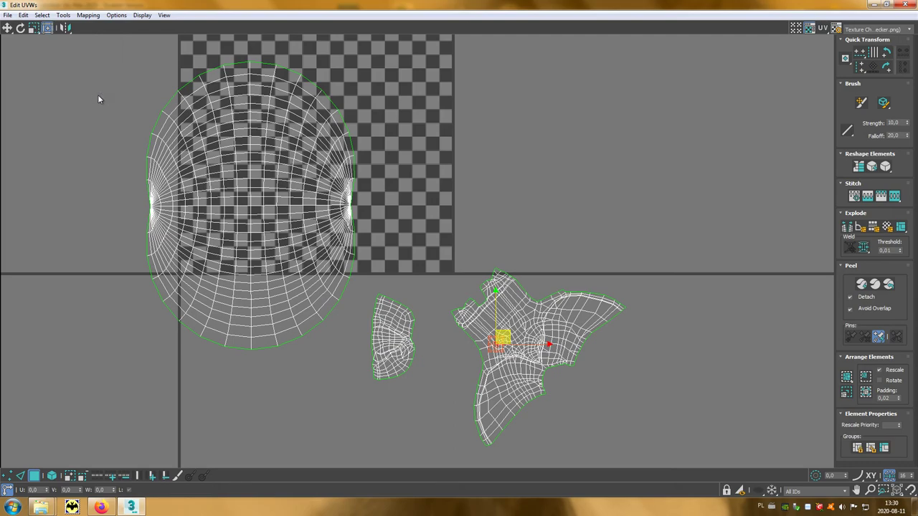
{"action": "scroll", "coordinate": [454, 384], "scroll_direction": "up", "scroll_amount": 2}
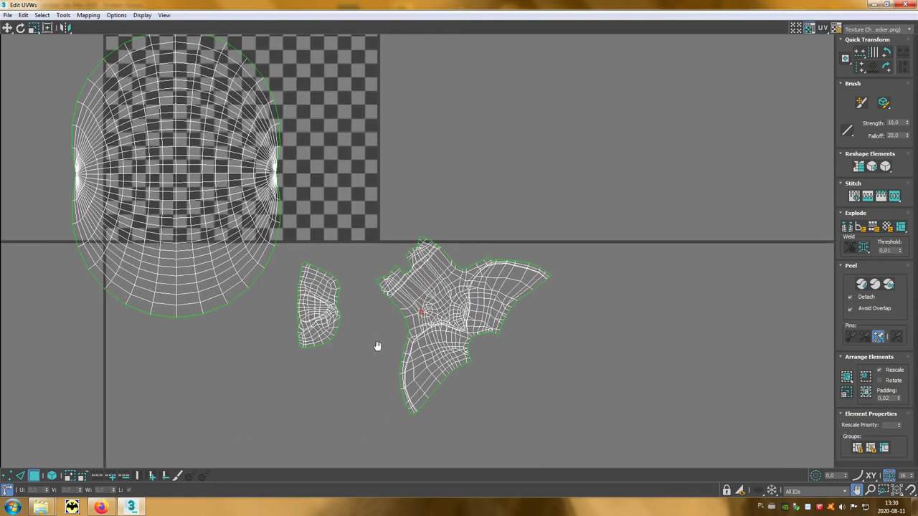
{"action": "scroll", "coordinate": [378, 344], "scroll_direction": "up", "scroll_amount": 2}
{"action": "scroll", "coordinate": [386, 290], "scroll_direction": "up", "scroll_amount": 2}
{"action": "scroll", "coordinate": [387, 292], "scroll_direction": "up", "scroll_amount": 2}
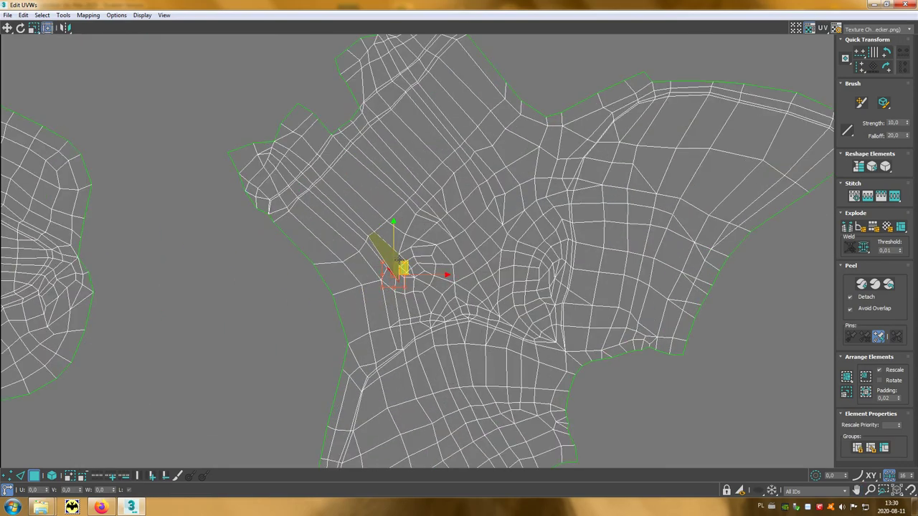
{"action": "scroll", "coordinate": [400, 273], "scroll_direction": "up", "scroll_amount": 2}
{"action": "scroll", "coordinate": [404, 277], "scroll_direction": "up", "scroll_amount": 2}
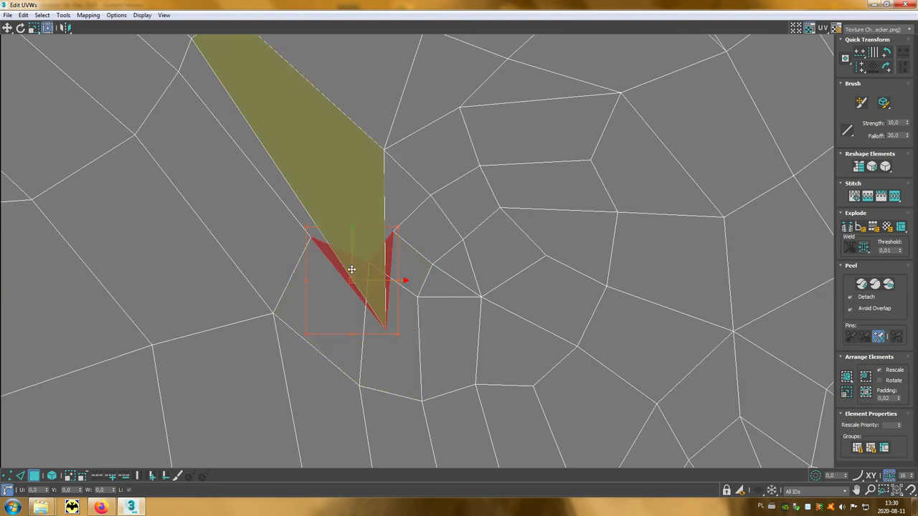
- Drag the folded UV vertex up-left to unfold the flipped faces
{"action": "left_click", "coordinate": [8, 477]}
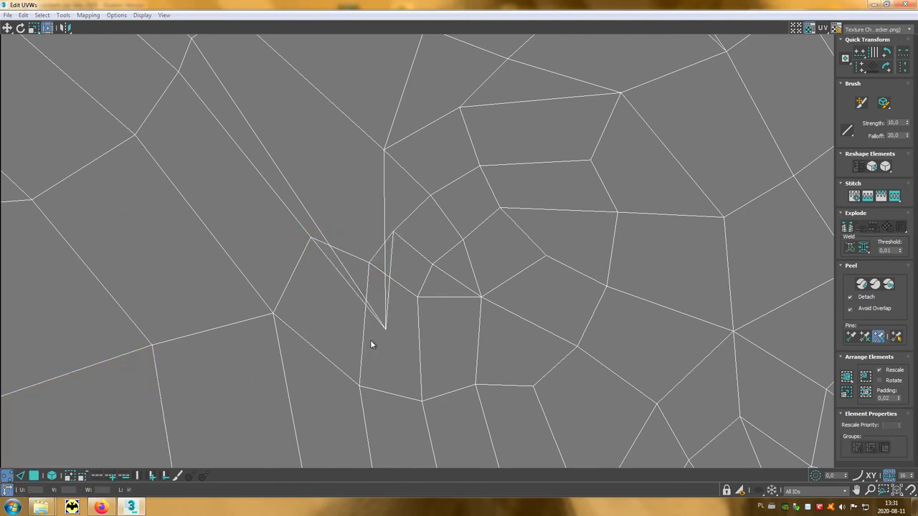
{"action": "left_click", "coordinate": [384, 329]}
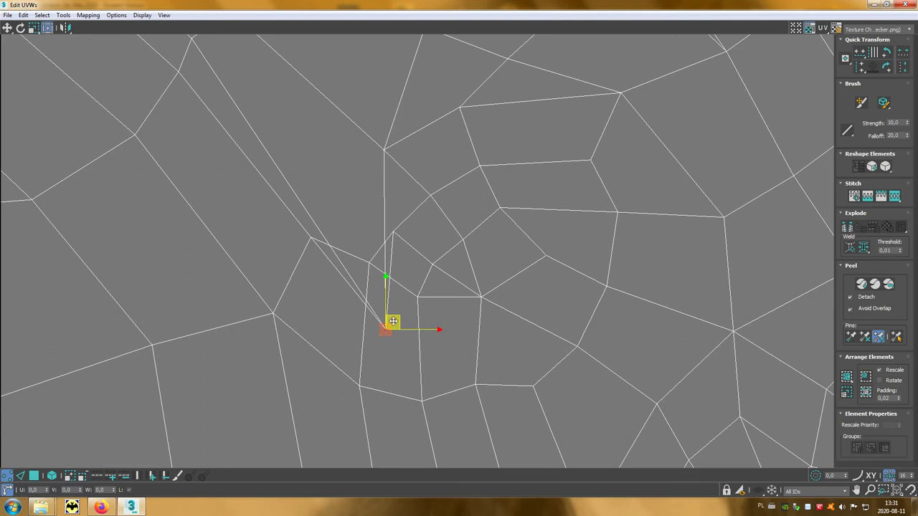
{"action": "left_click_drag", "start_coordinate": [396, 317], "coordinate": [349, 180]}
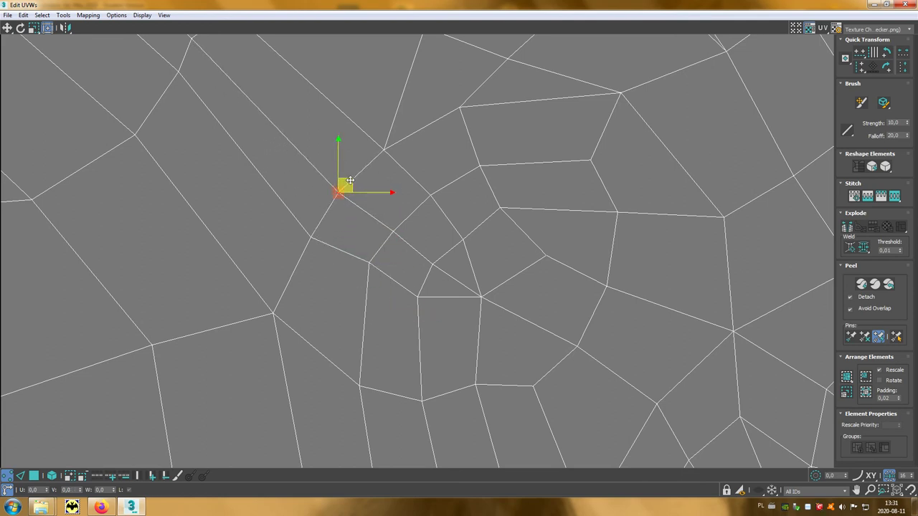
{"action": "scroll", "coordinate": [375, 216], "scroll_direction": "down", "scroll_amount": 3}
{"action": "scroll", "coordinate": [374, 214], "scroll_direction": "down", "scroll_amount": 3}
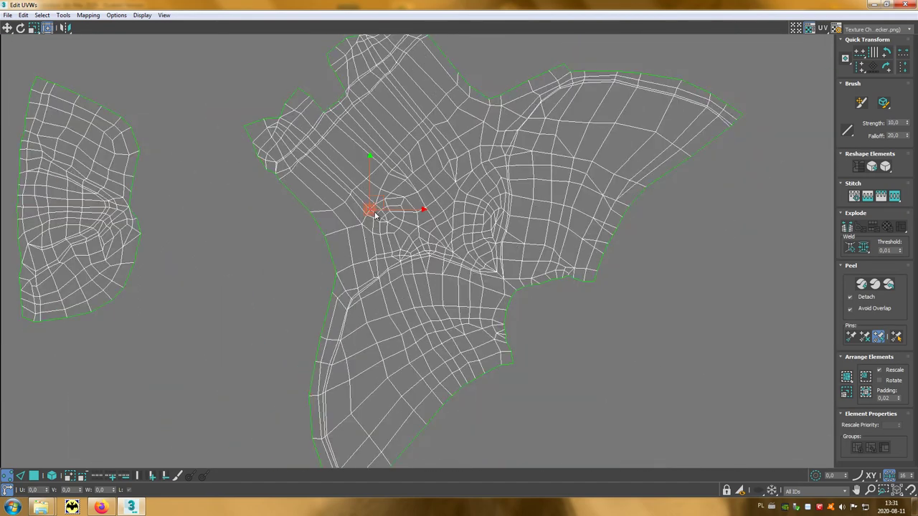
{"action": "scroll", "coordinate": [372, 214], "scroll_direction": "down", "scroll_amount": 2}
{"action": "left_click", "coordinate": [283, 251]}
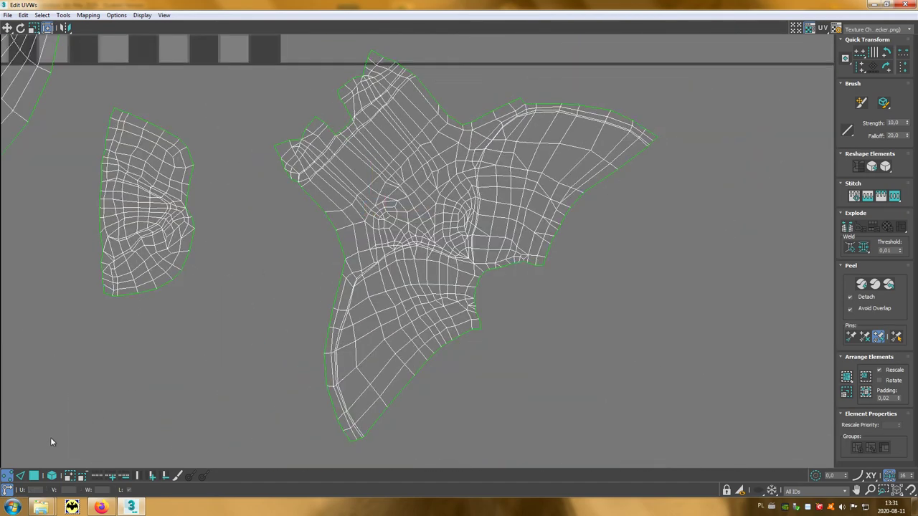
{"action": "key", "text": "ctrl+z"}
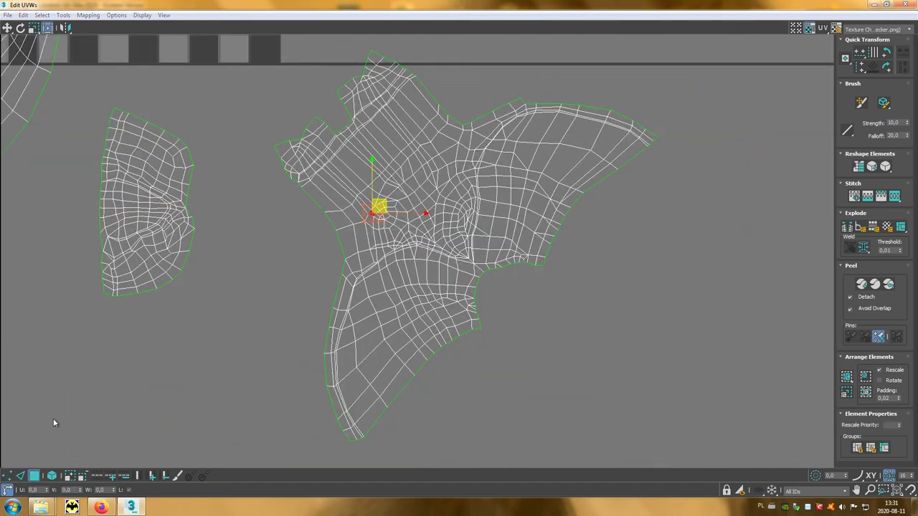
- Reframe the view around the shells and checker tile and clear the vertex selection
{"action": "middle_click_drag", "start_coordinate": [88, 362], "coordinate": [154, 409]}
{"action": "scroll", "coordinate": [155, 409], "scroll_direction": "down", "scroll_amount": 3}
{"action": "scroll", "coordinate": [157, 393], "scroll_direction": "up", "scroll_amount": 2}
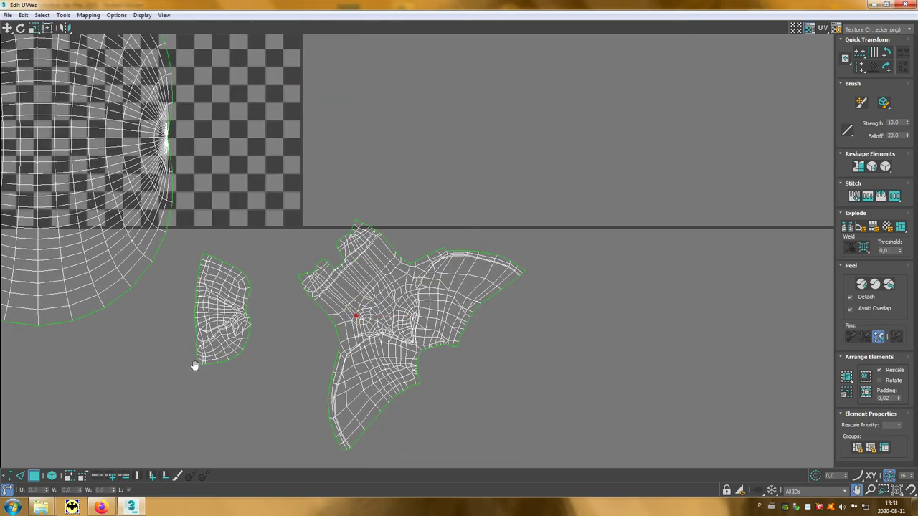
{"action": "middle_click_drag", "start_coordinate": [195, 367], "coordinate": [349, 339]}
{"action": "left_click", "coordinate": [323, 313]}
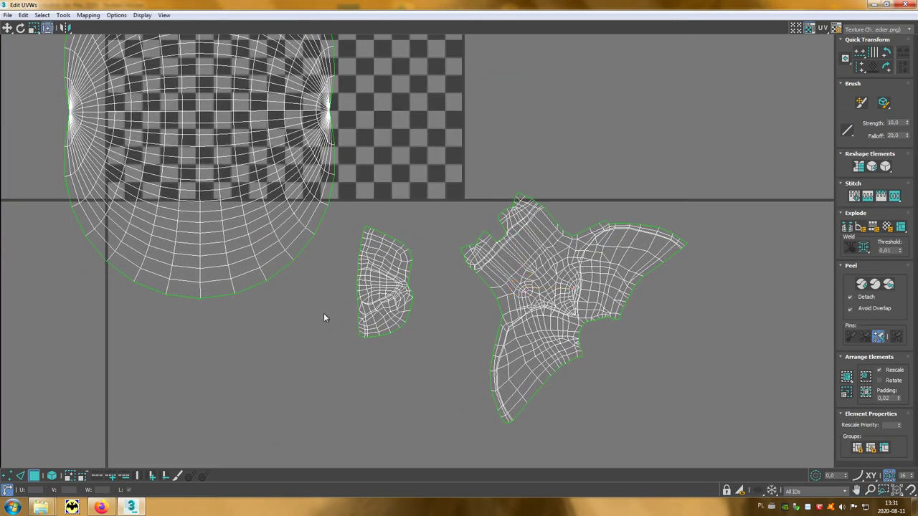
- Re-run Select Inverted Polygons to confirm no flipped faces remain
{"action": "left_click", "coordinate": [42, 15]}
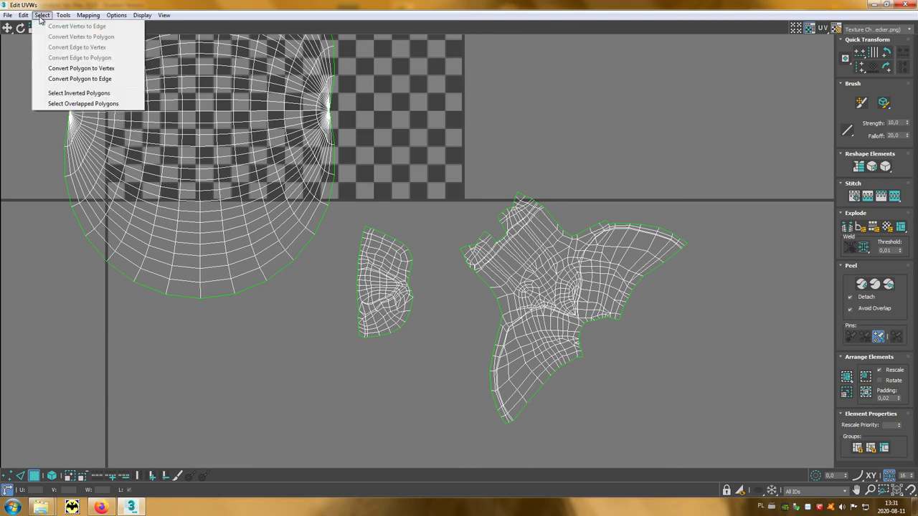
{"action": "left_click", "coordinate": [77, 95]}
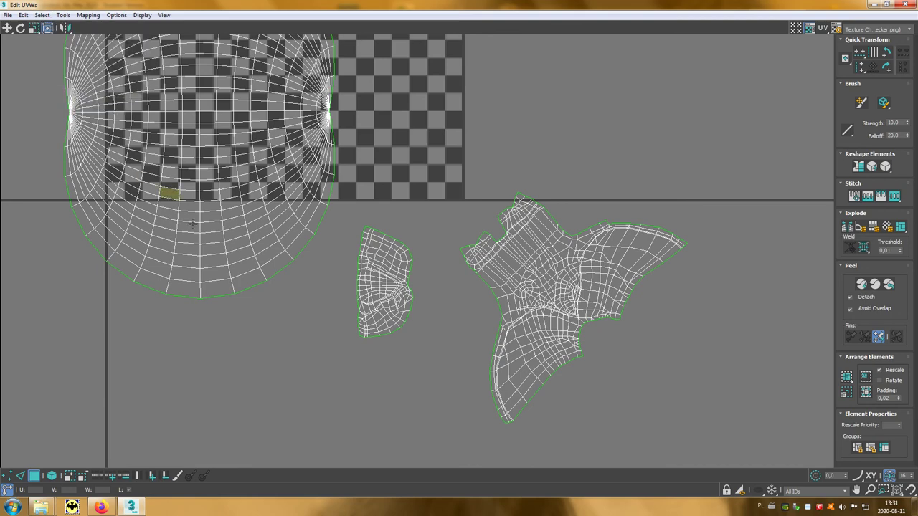
{"action": "middle_click_drag", "start_coordinate": [258, 363], "coordinate": [314, 456]}
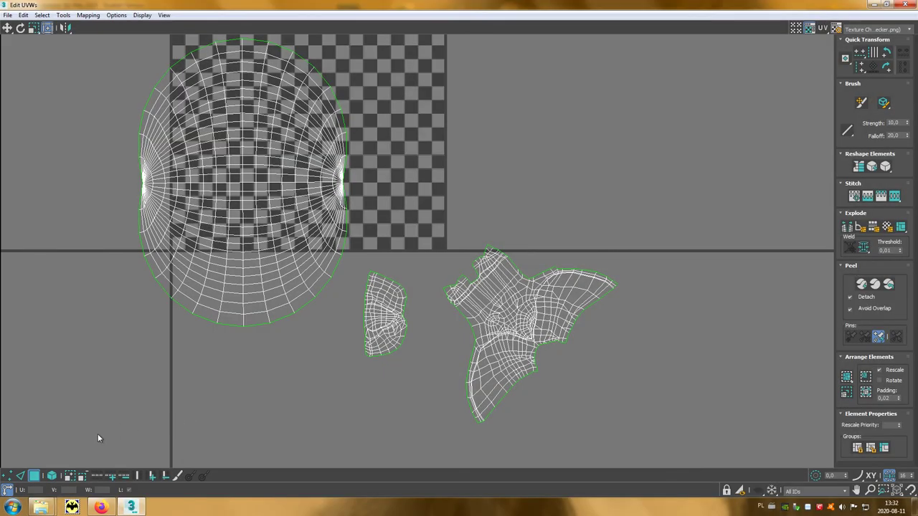
- Move the large character shell up onto the checker tile beside the ball shell
{"action": "left_click", "coordinate": [52, 476]}
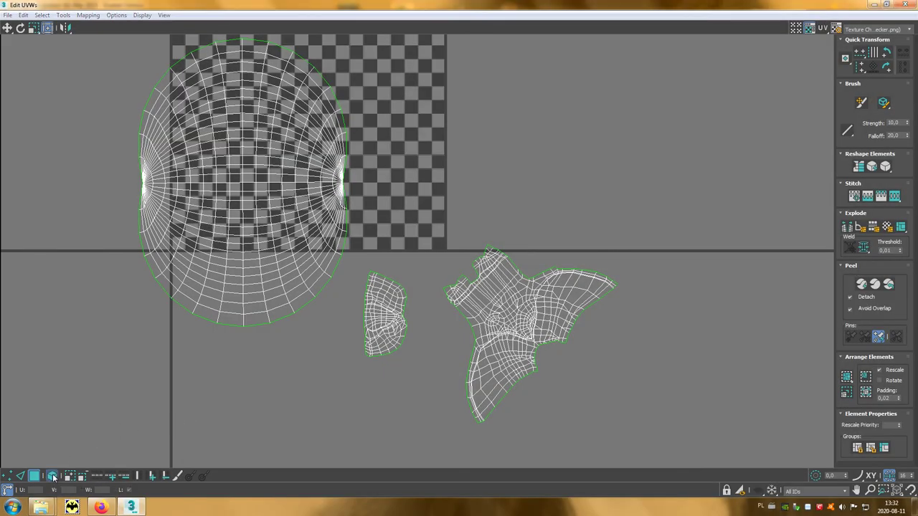
{"action": "left_click", "coordinate": [510, 334]}
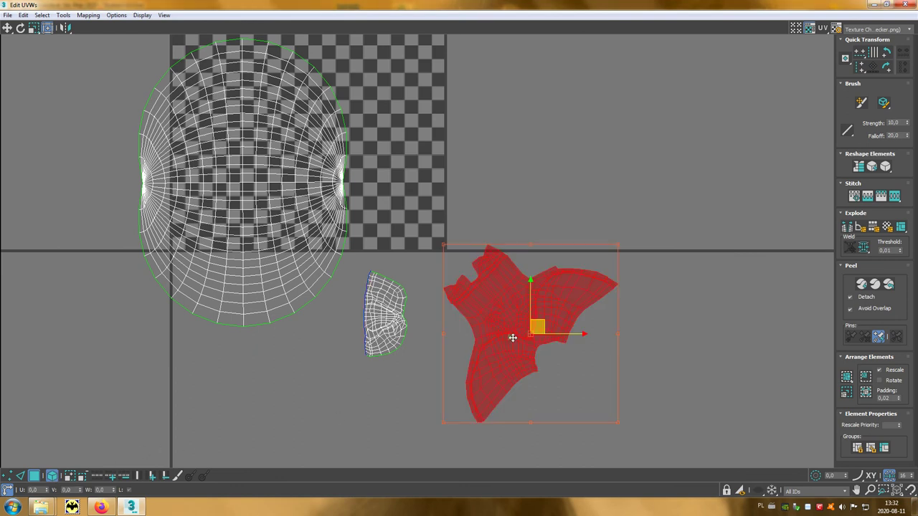
{"action": "mouse_move", "coordinate": [500, 299]}
{"action": "left_mouse_down"}
{"action": "mouse_move", "coordinate": [396, 153]}
{"action": "mouse_move", "coordinate": [378, 147]}
{"action": "left_mouse_up"}
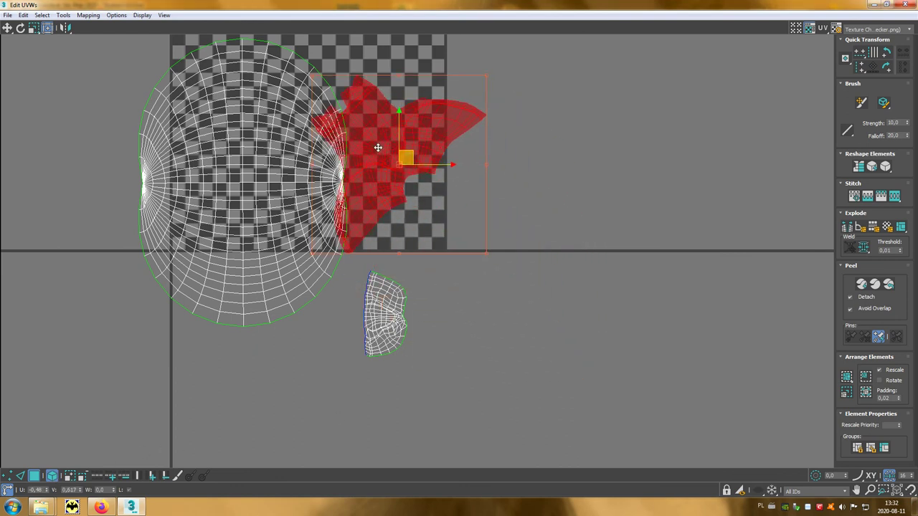
{"action": "left_click", "coordinate": [330, 351]}
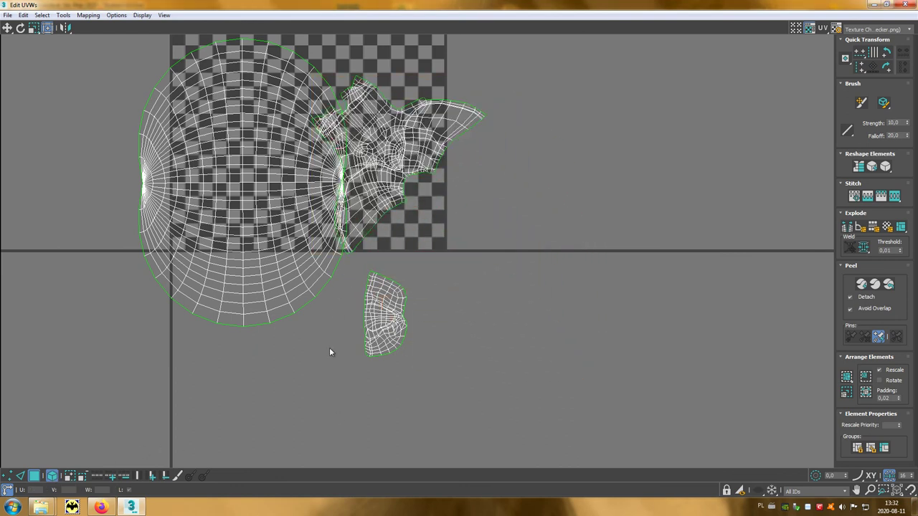
{"action": "left_click", "coordinate": [34, 476]}
{"action": "left_click", "coordinate": [48, 27]}
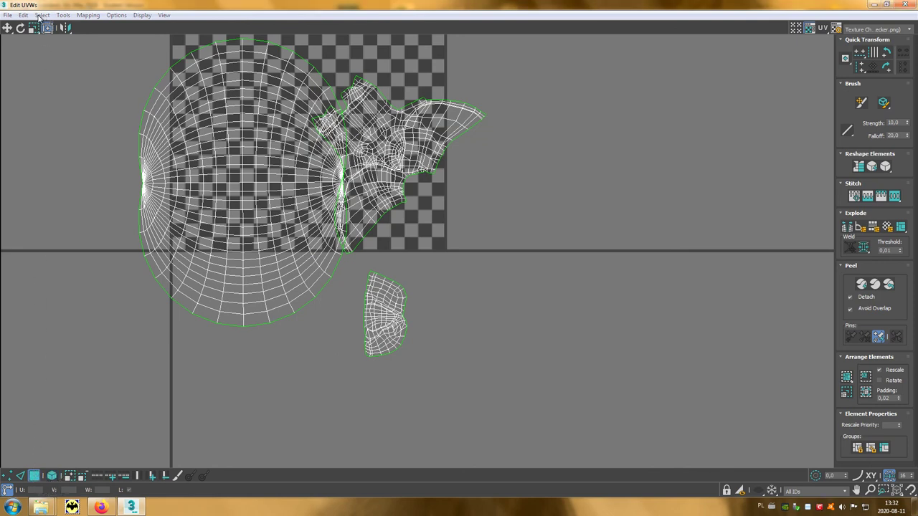
{"action": "left_click", "coordinate": [43, 15]}
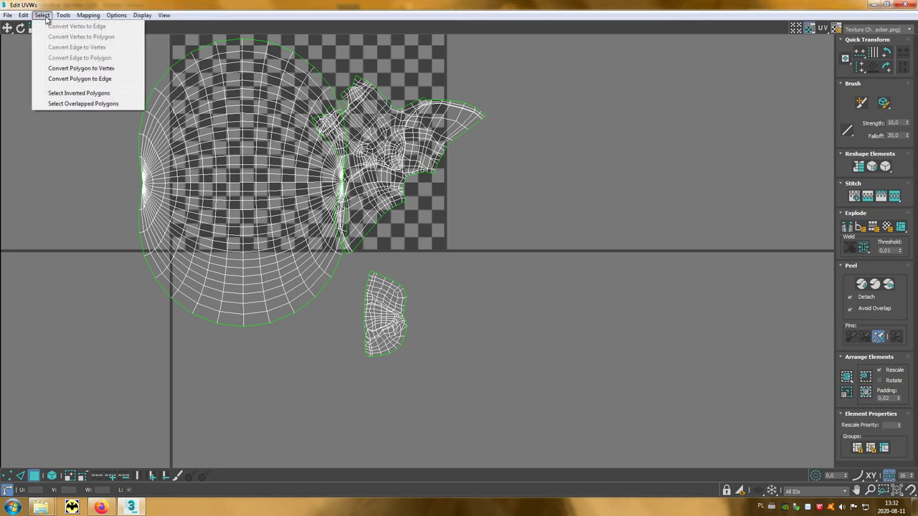
- Select the overlapped polygons and inspect the strip where the shells overlap
{"action": "left_click", "coordinate": [77, 104]}
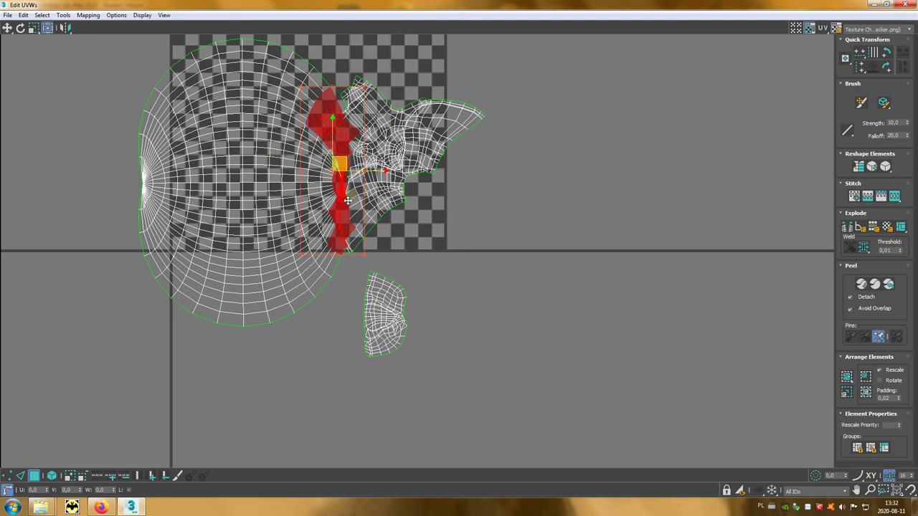
{"action": "scroll", "coordinate": [351, 197], "scroll_direction": "up", "scroll_amount": 4}
{"action": "middle_click_drag", "start_coordinate": [470, 276], "coordinate": [473, 287]}
{"action": "scroll", "coordinate": [470, 373], "scroll_direction": "down", "scroll_amount": 3}
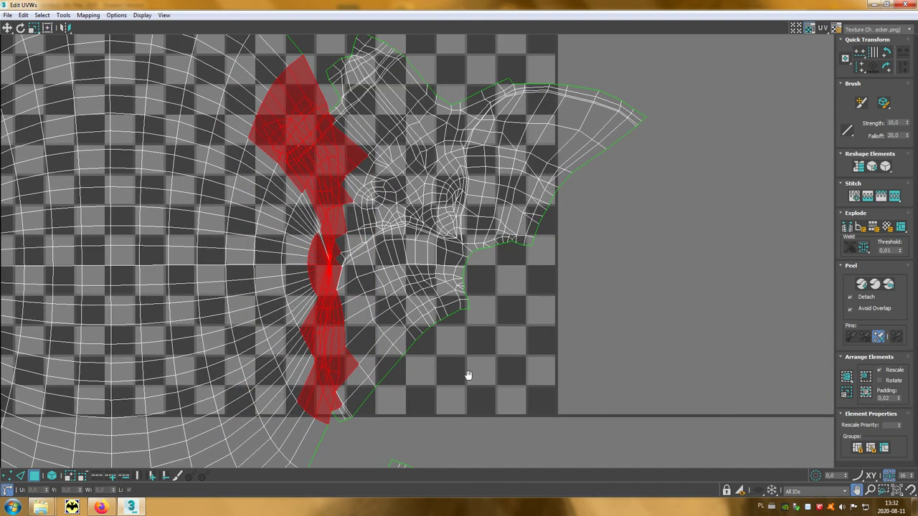
{"action": "scroll", "coordinate": [469, 375], "scroll_direction": "down", "scroll_amount": 1}
{"action": "scroll", "coordinate": [467, 371], "scroll_direction": "down", "scroll_amount": 1}
{"action": "scroll", "coordinate": [379, 266], "scroll_direction": "down", "scroll_amount": 1}
{"action": "scroll", "coordinate": [379, 265], "scroll_direction": "down", "scroll_amount": 2}
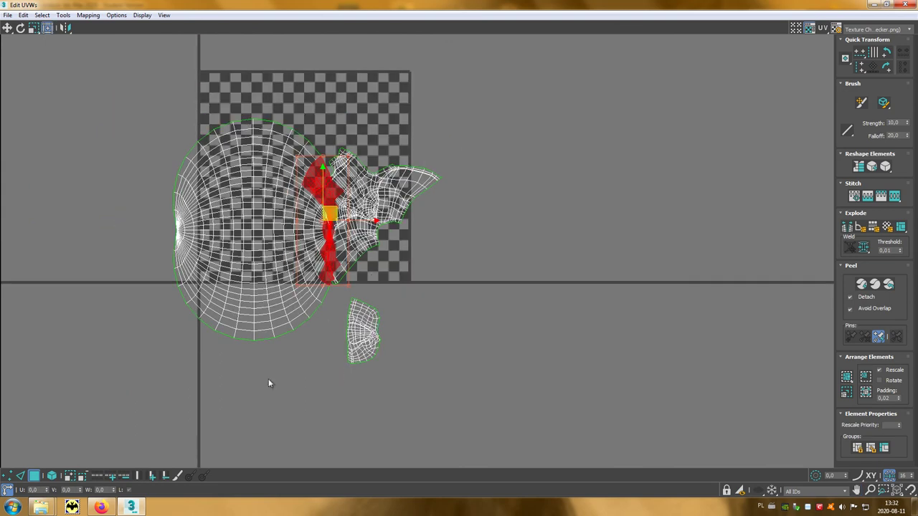
- Shift the character shell right off the ball shell and recheck for overlapped polygons
{"action": "left_click", "coordinate": [52, 477]}
{"action": "left_click", "coordinate": [372, 191]}
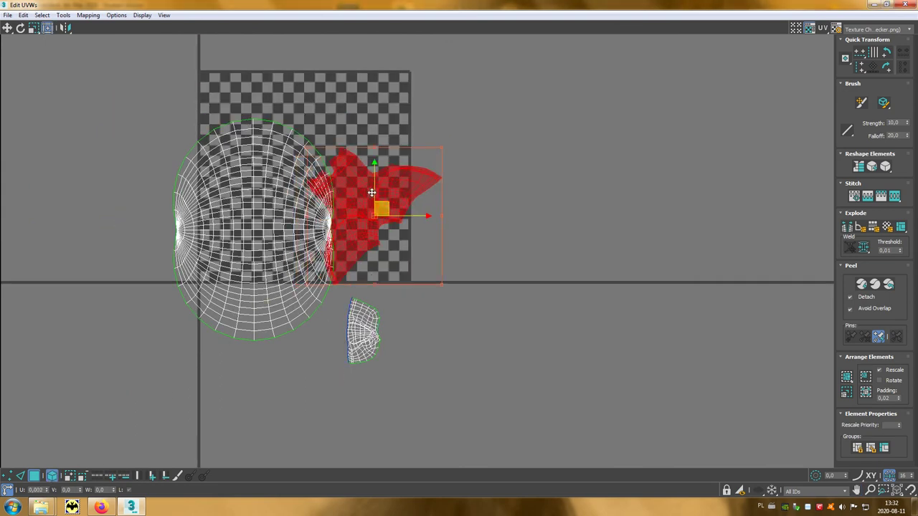
{"action": "mouse_move", "coordinate": [373, 191]}
{"action": "left_mouse_down"}
{"action": "mouse_move", "coordinate": [415, 209]}
{"action": "mouse_move", "coordinate": [437, 198]}
{"action": "left_mouse_up"}
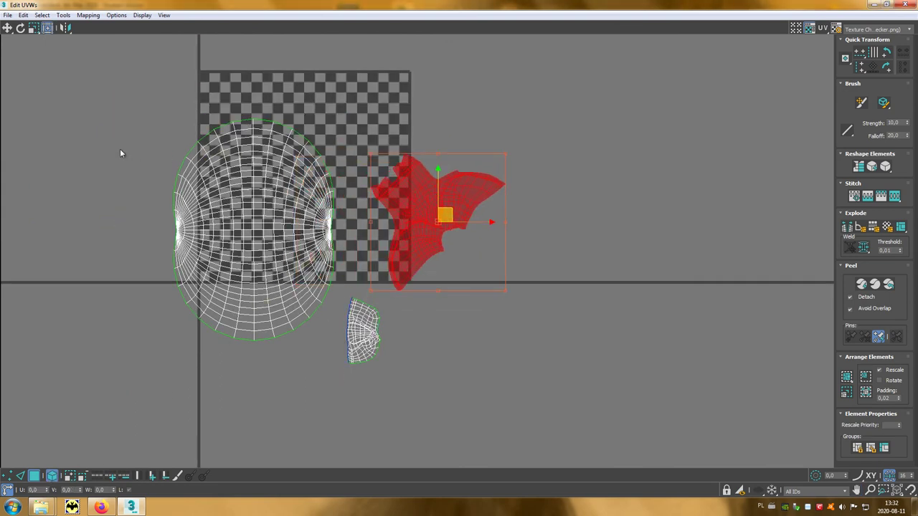
{"action": "left_click", "coordinate": [106, 268]}
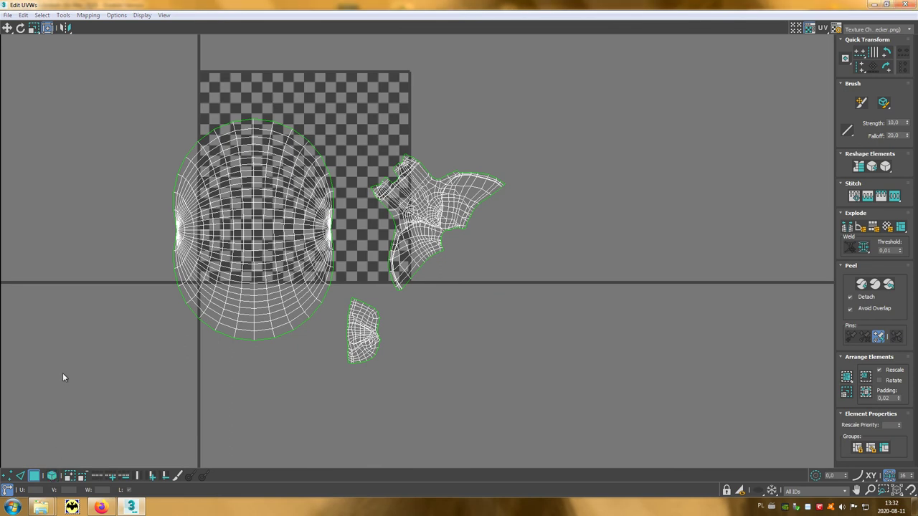
{"action": "left_click", "coordinate": [41, 15]}
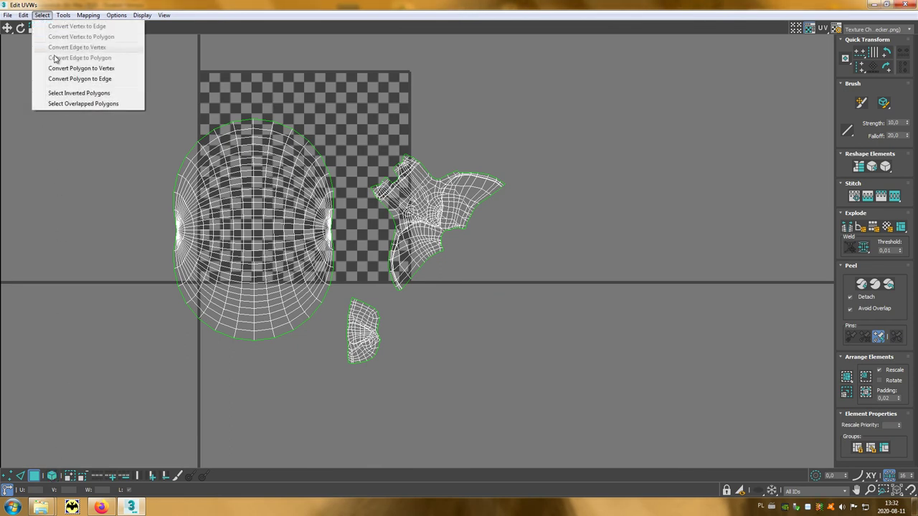
{"action": "left_click", "coordinate": [77, 104]}
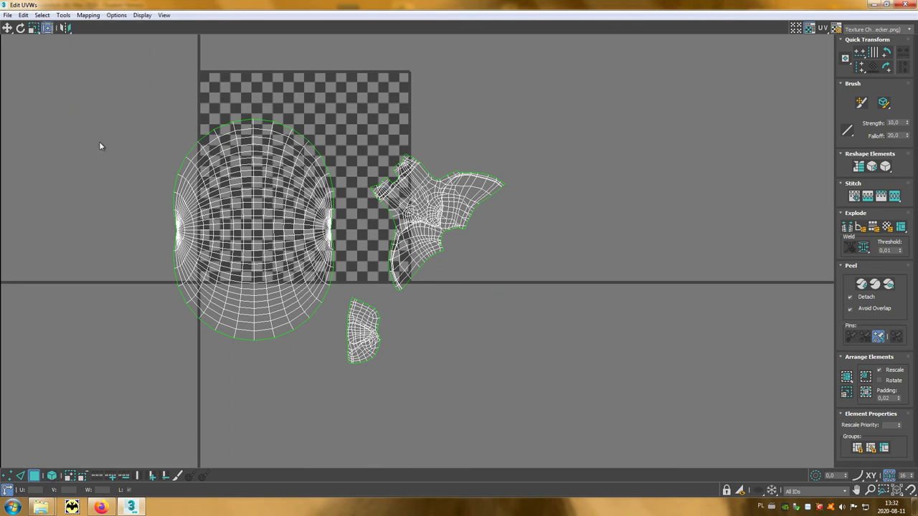